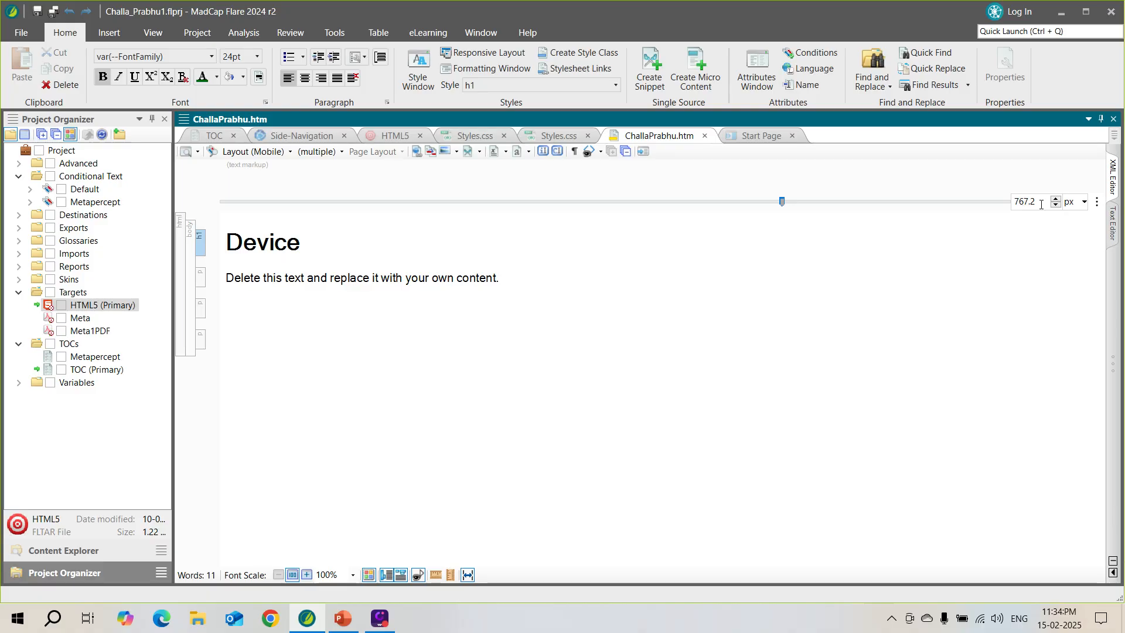
- Narrow the ChallaPrabhu topic's layout to 278.4 px with the layout resizer, keeping pixels as the unit
left_click(1084, 202)
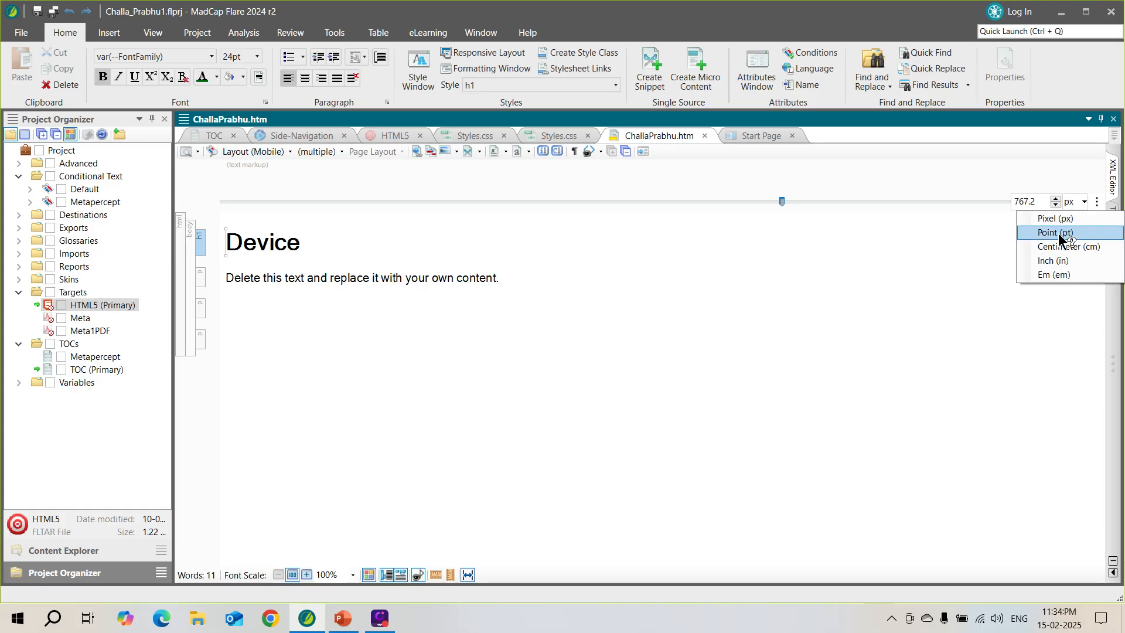
left_click(1015, 313)
left_click(1035, 203)
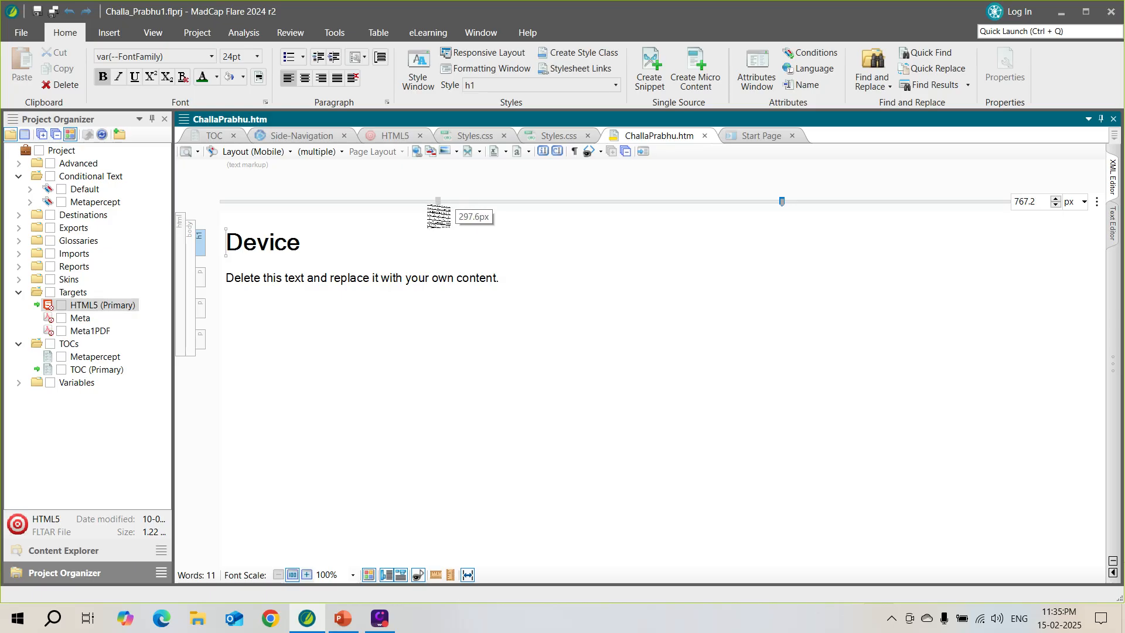
left_click(424, 202)
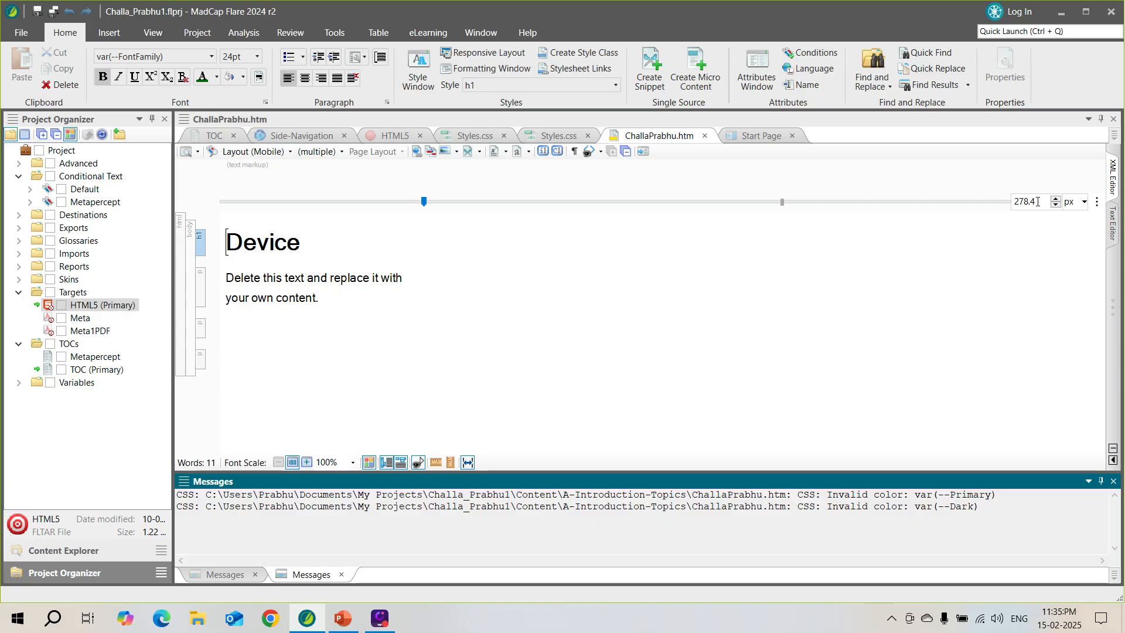
left_click_drag(1038, 202, 1015, 203)
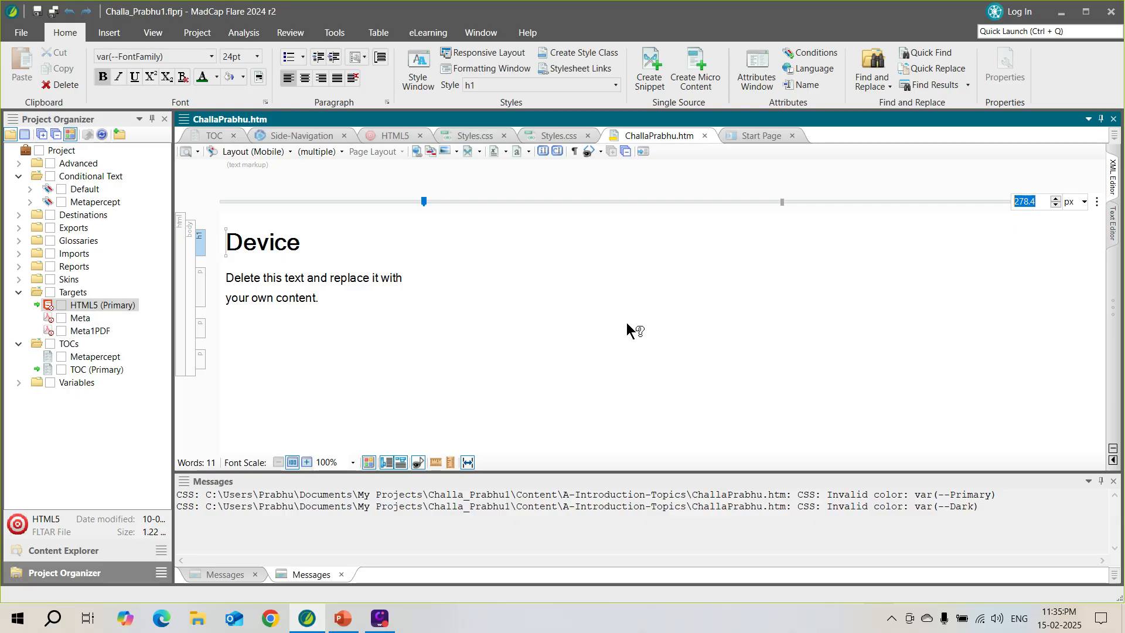
left_click(1097, 202)
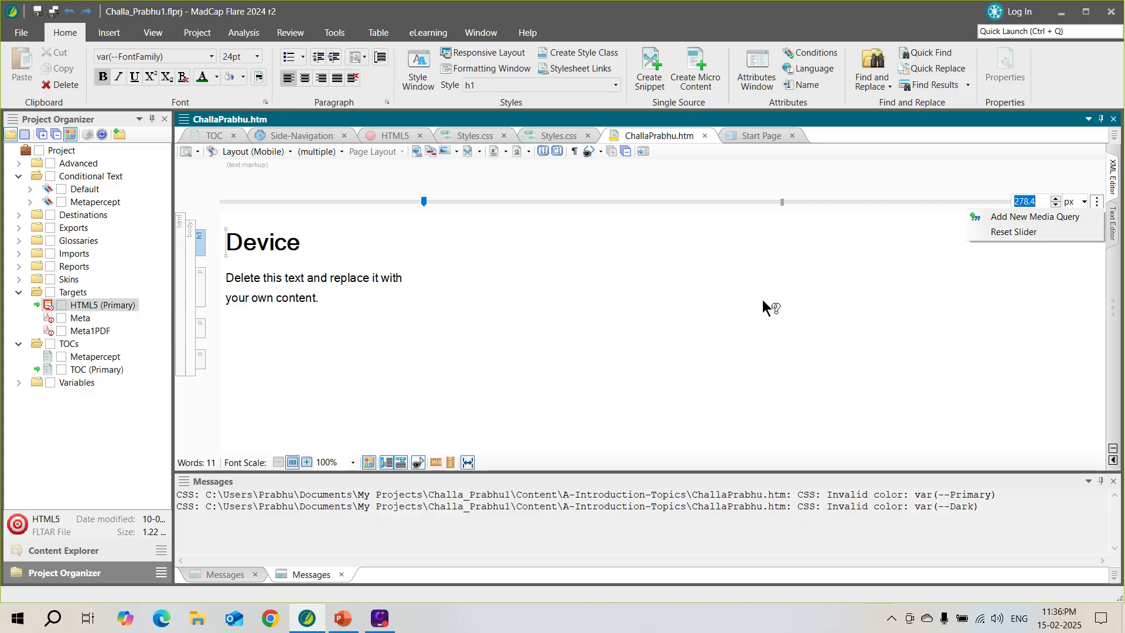
left_click(1050, 15)
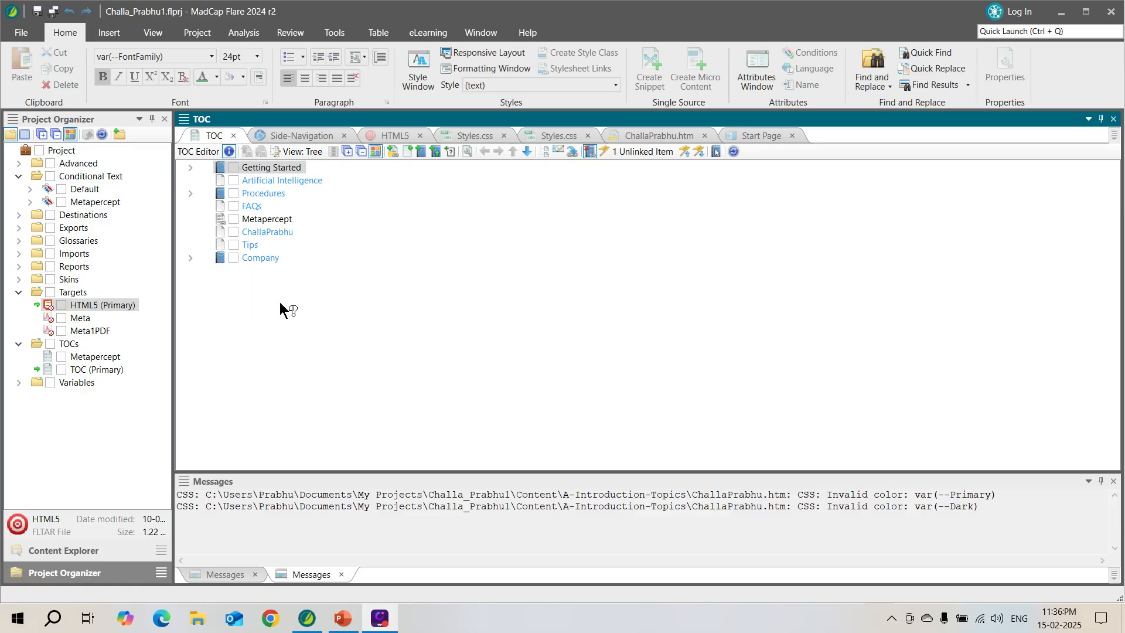
left_click(252, 342)
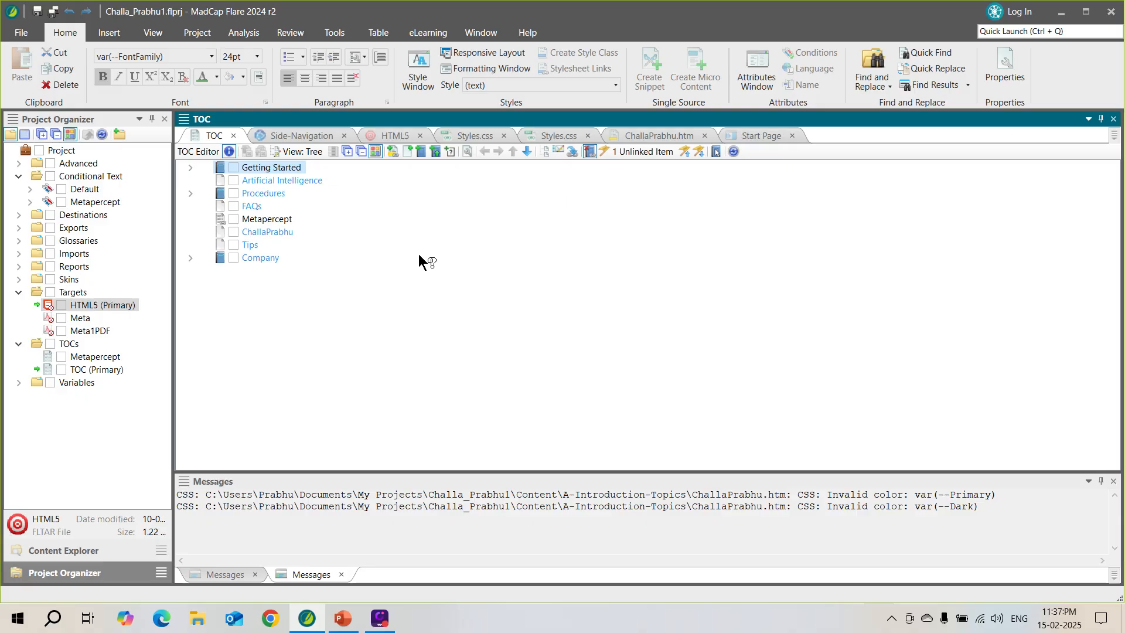
- Make Metapercept the primary TOC in the default settings of the project properties
left_click(198, 34)
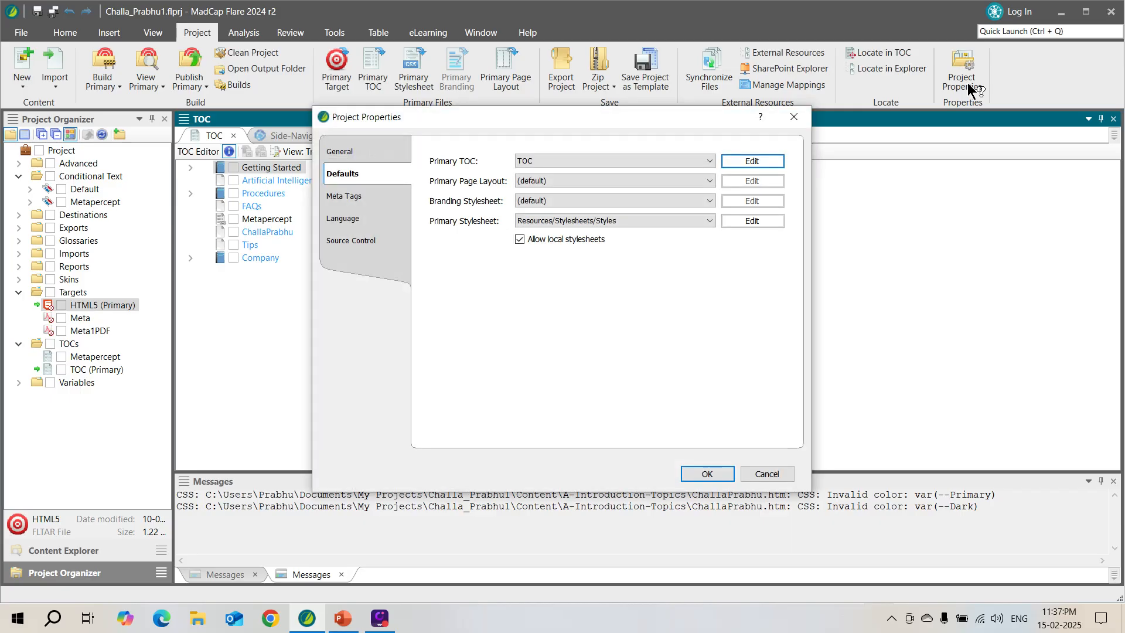
left_click(370, 153)
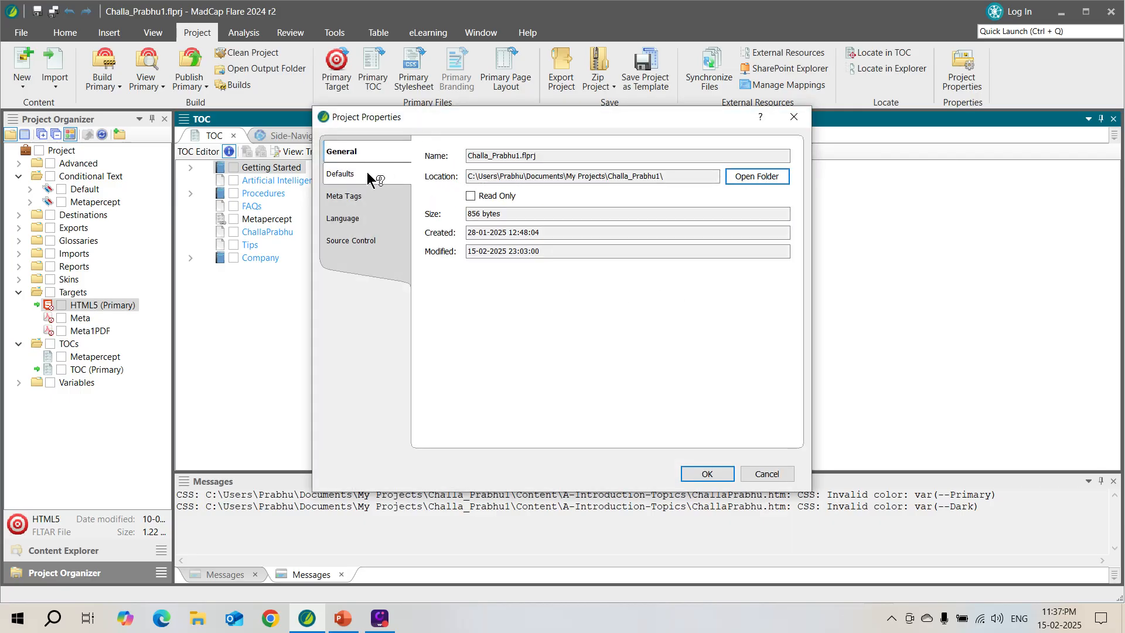
left_click(365, 178)
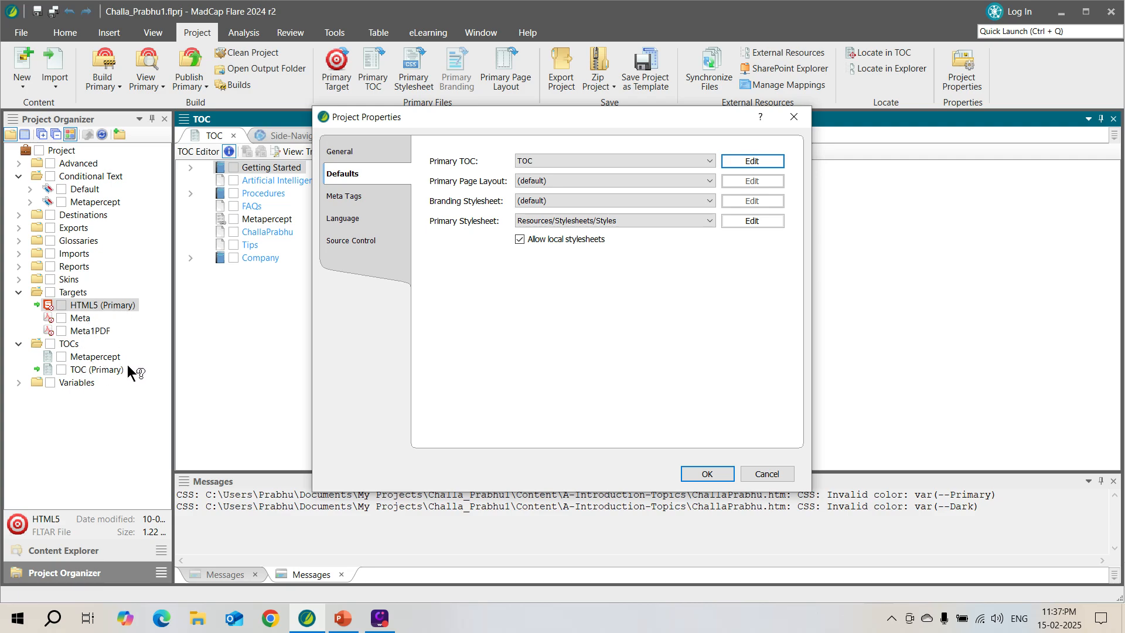
left_click(709, 163)
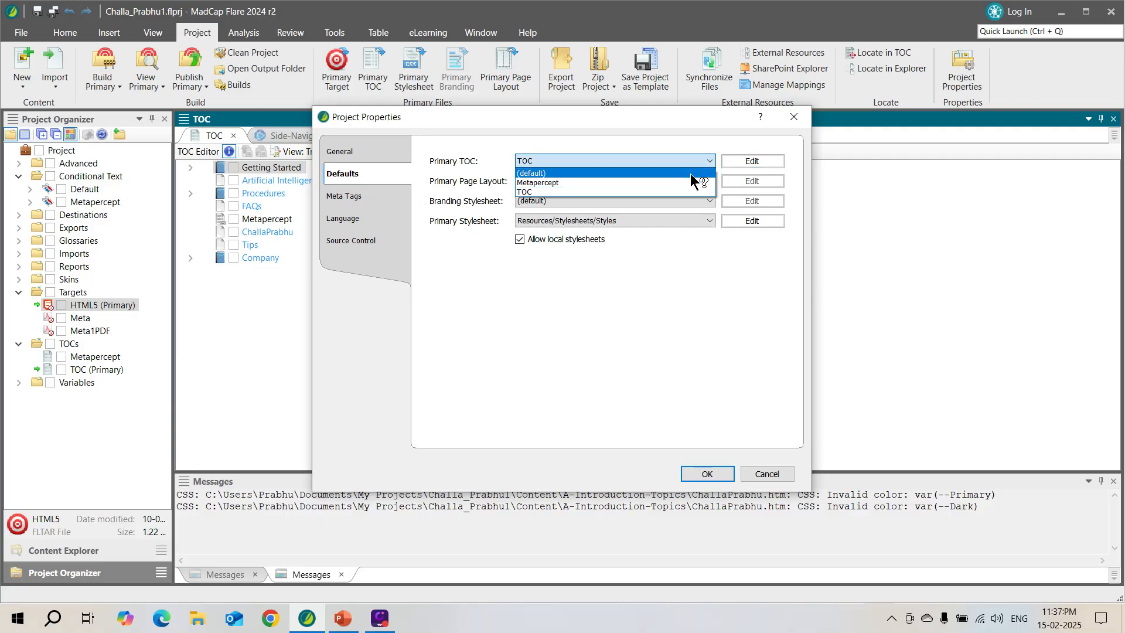
left_click(587, 182)
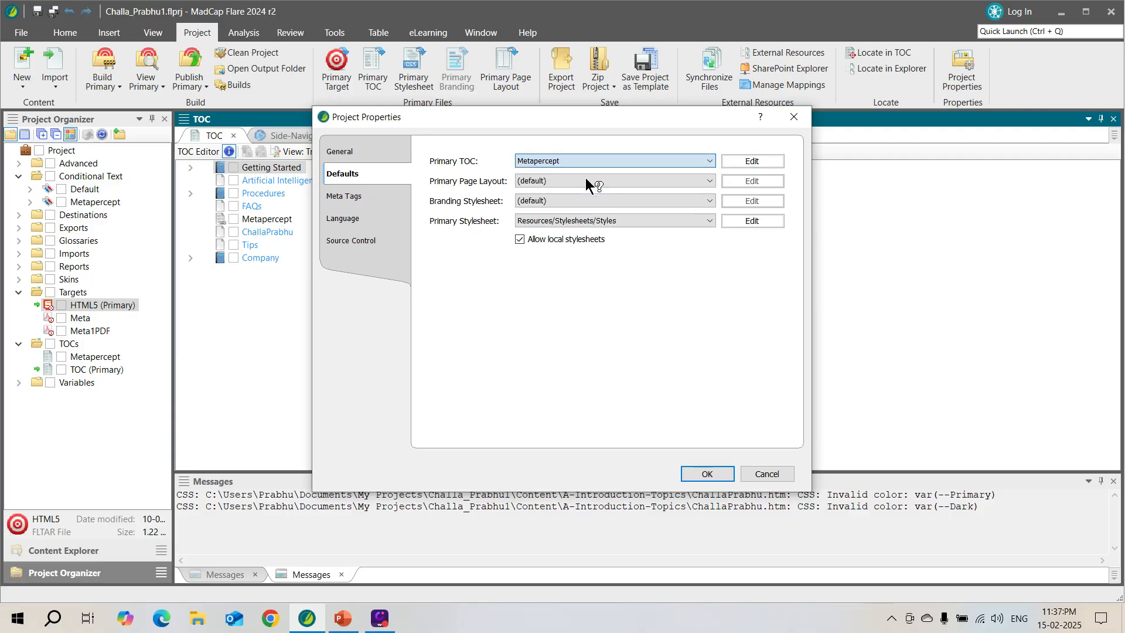
left_click(702, 473)
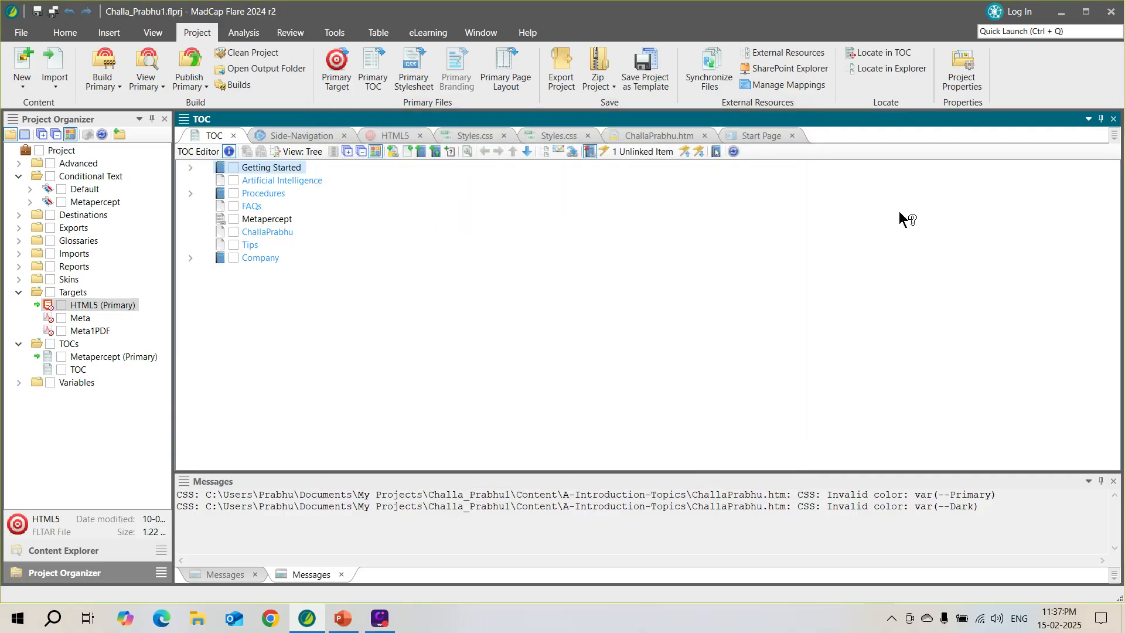
- Check the primary page layout choices in the project properties, leaving the default selected
left_click(967, 84)
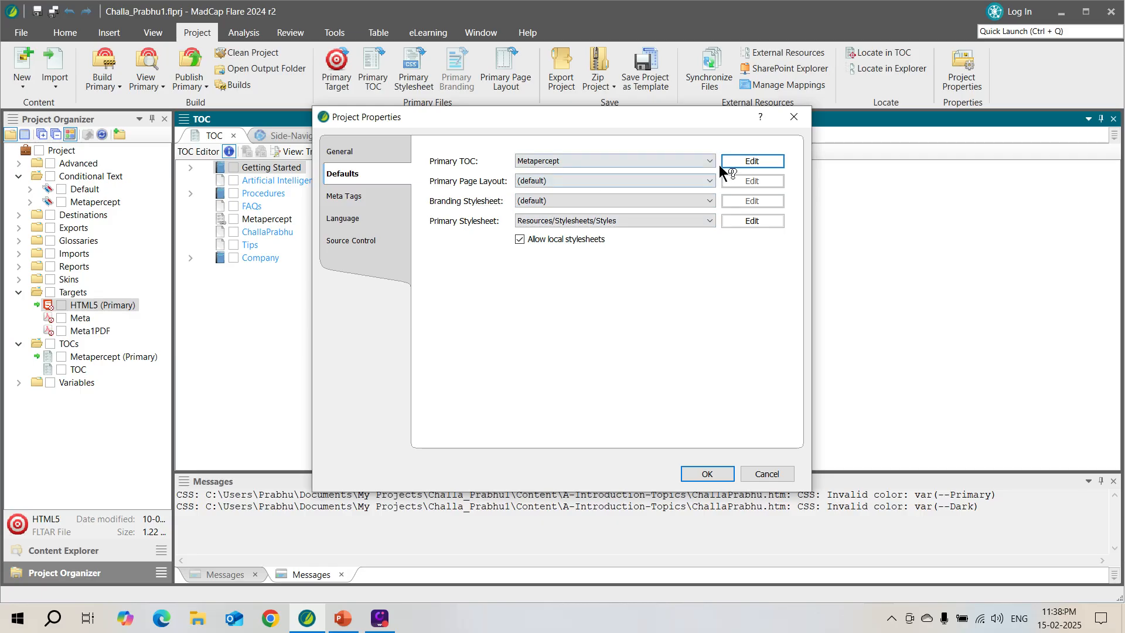
left_click(710, 180)
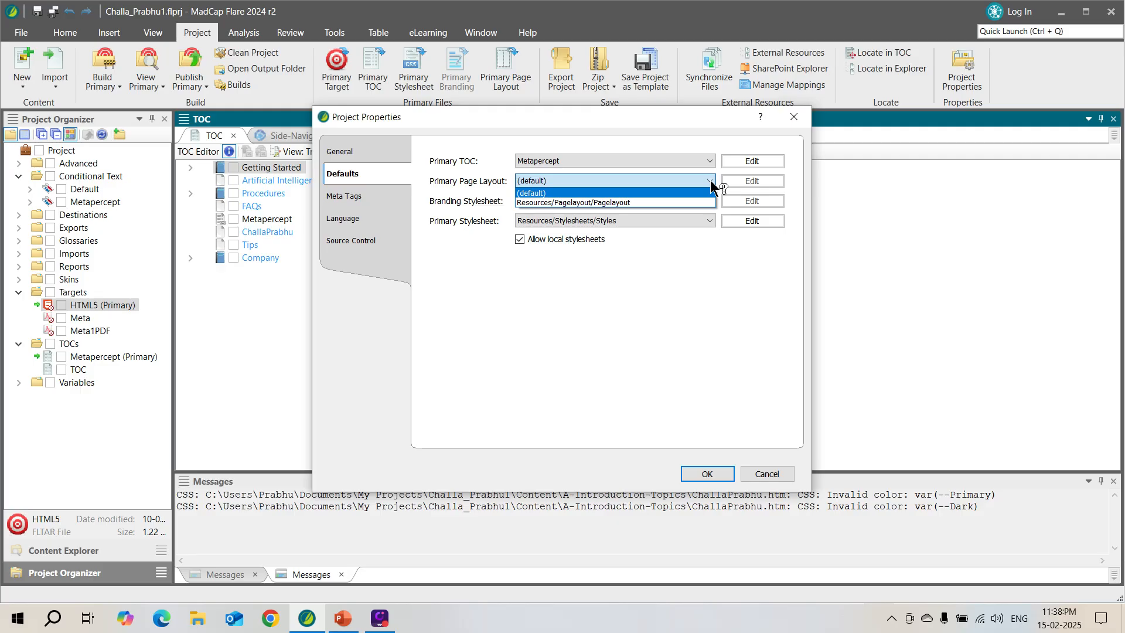
left_click(716, 208)
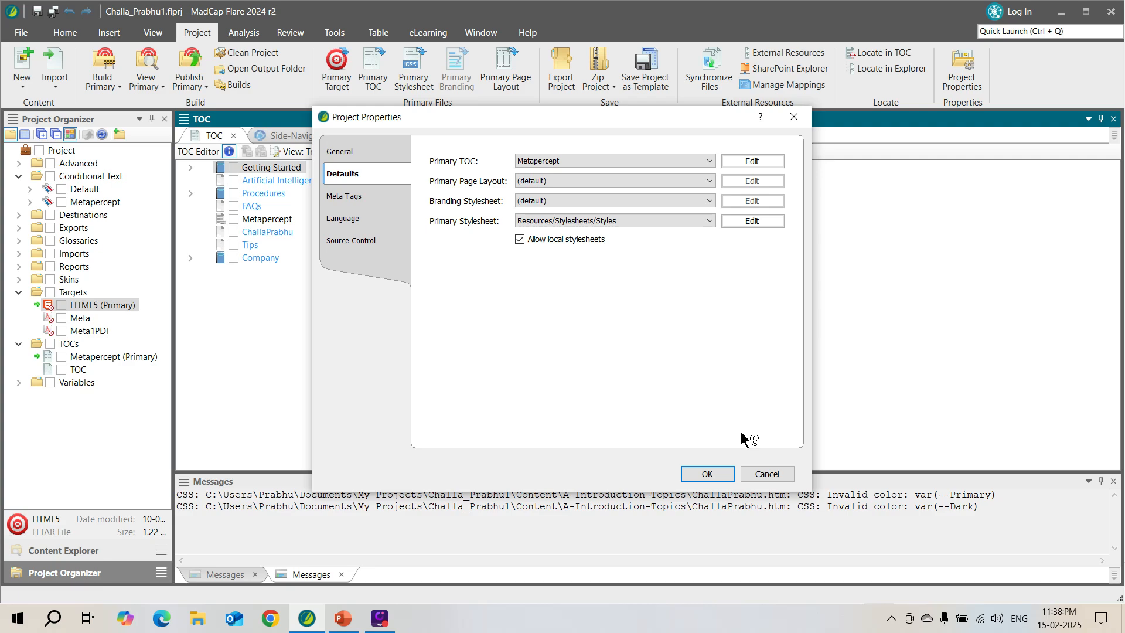
left_click(1054, 14)
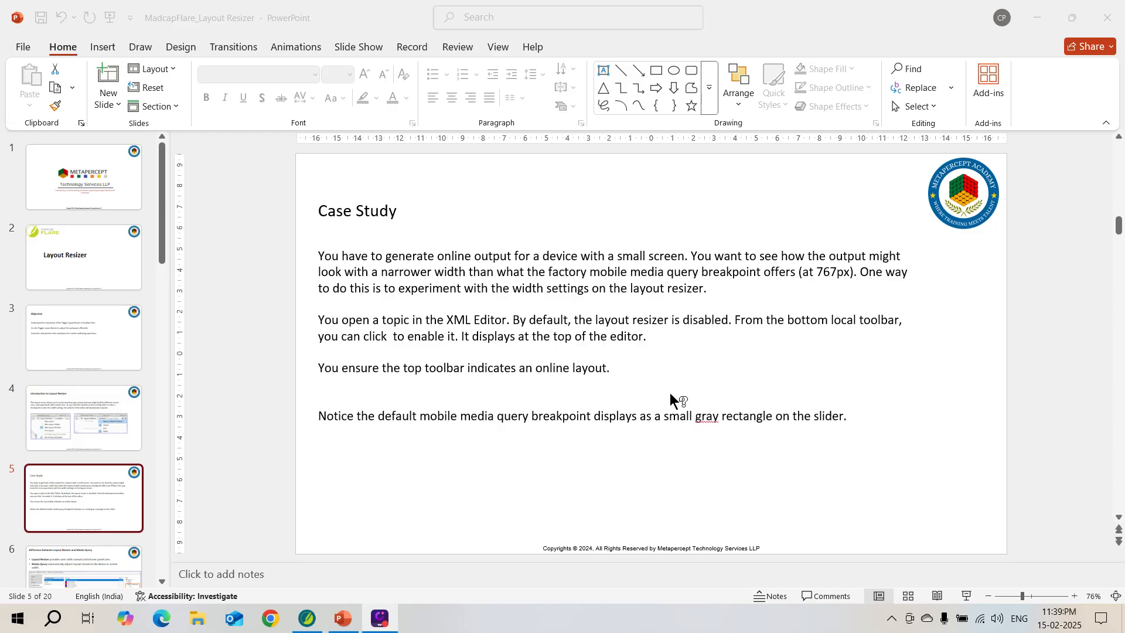
left_click(1045, 18)
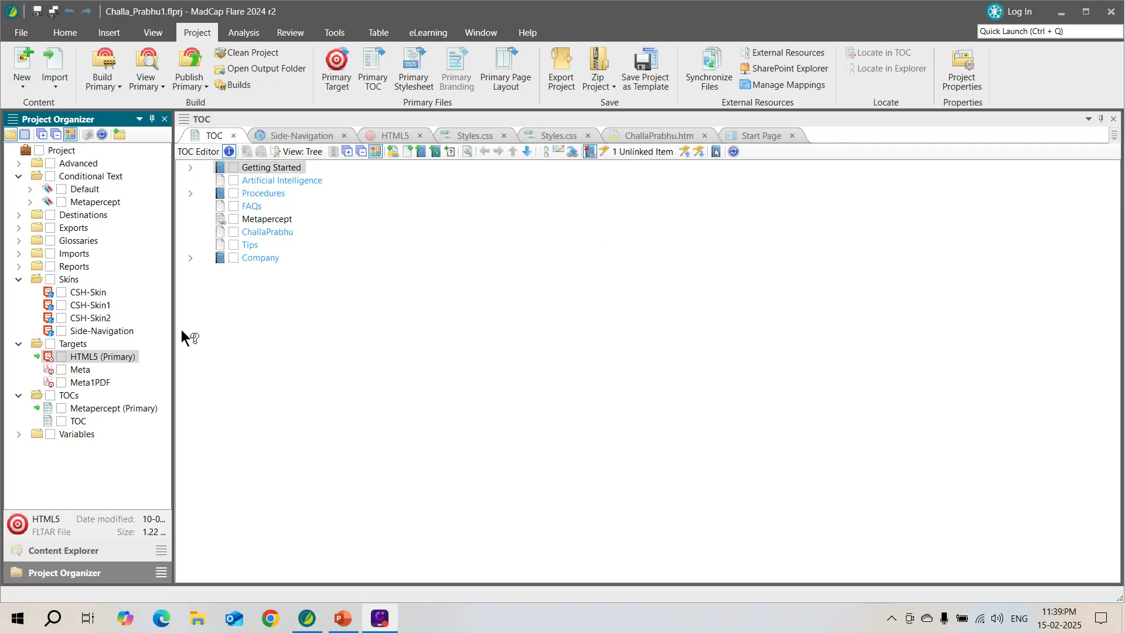
- Examine the Setup, Community, Styles and UI Text settings of the Side-Navigation skin
double_click(111, 330)
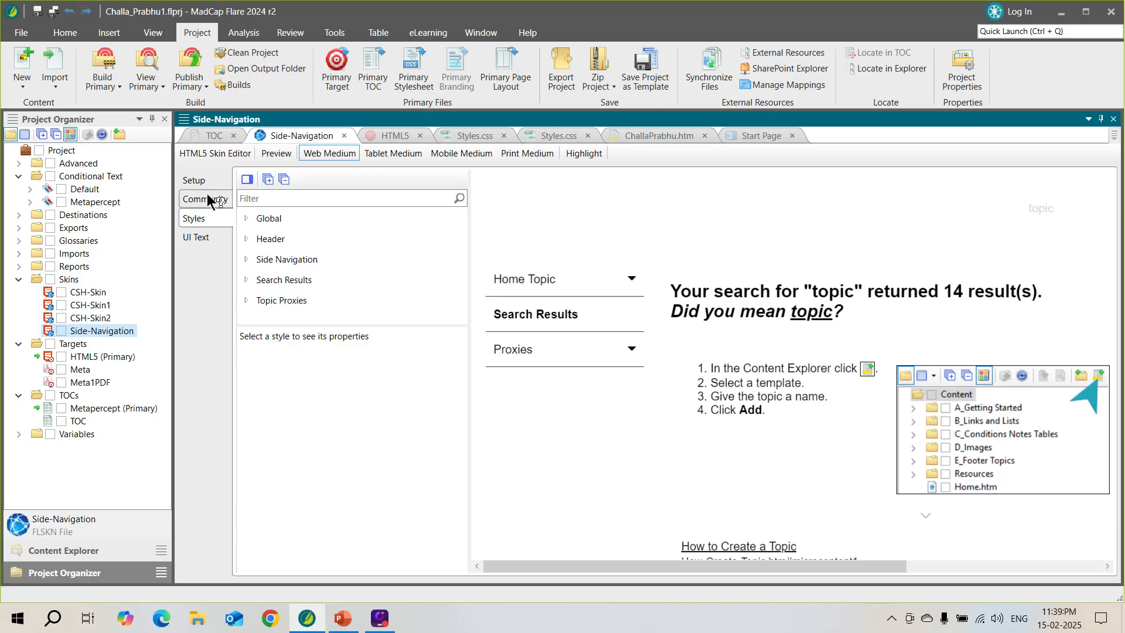
left_click(201, 180)
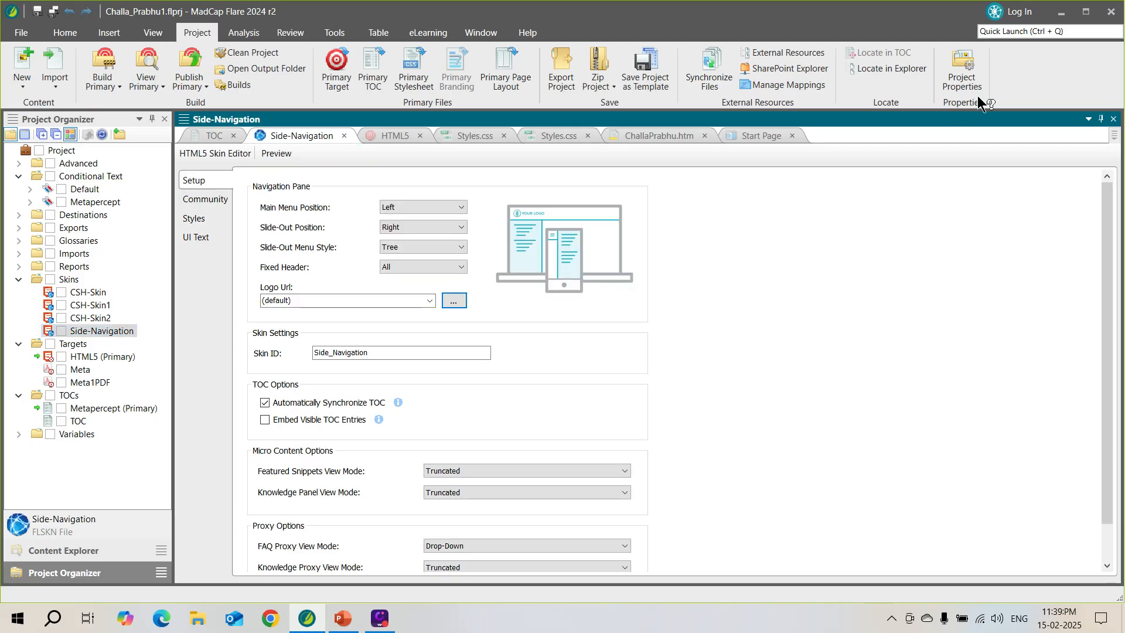
left_click(211, 219)
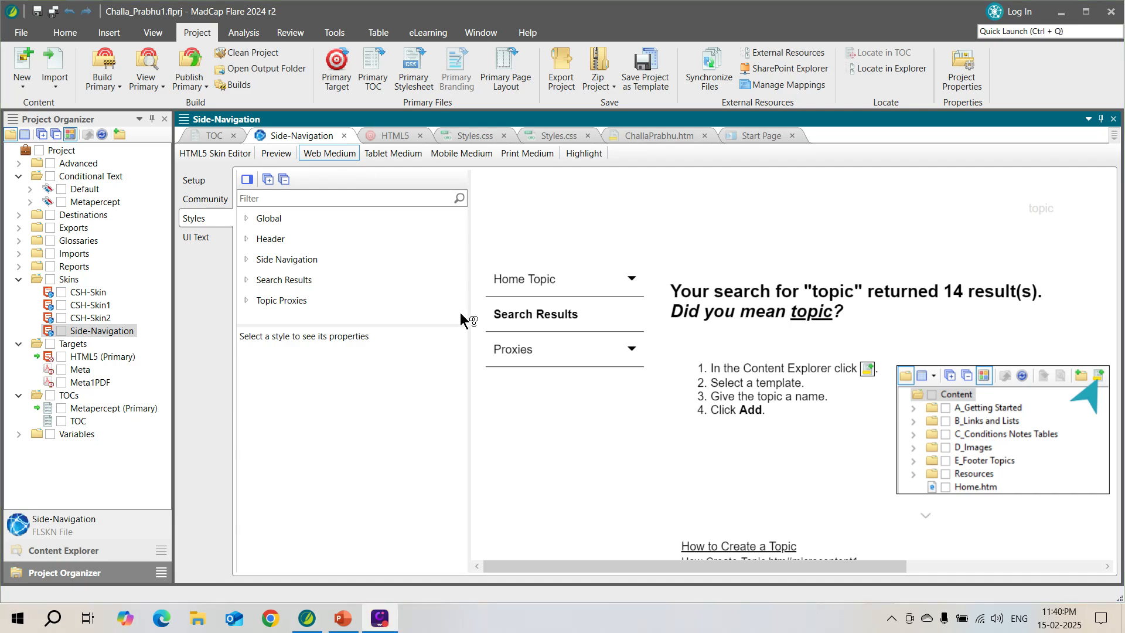
left_click(209, 179)
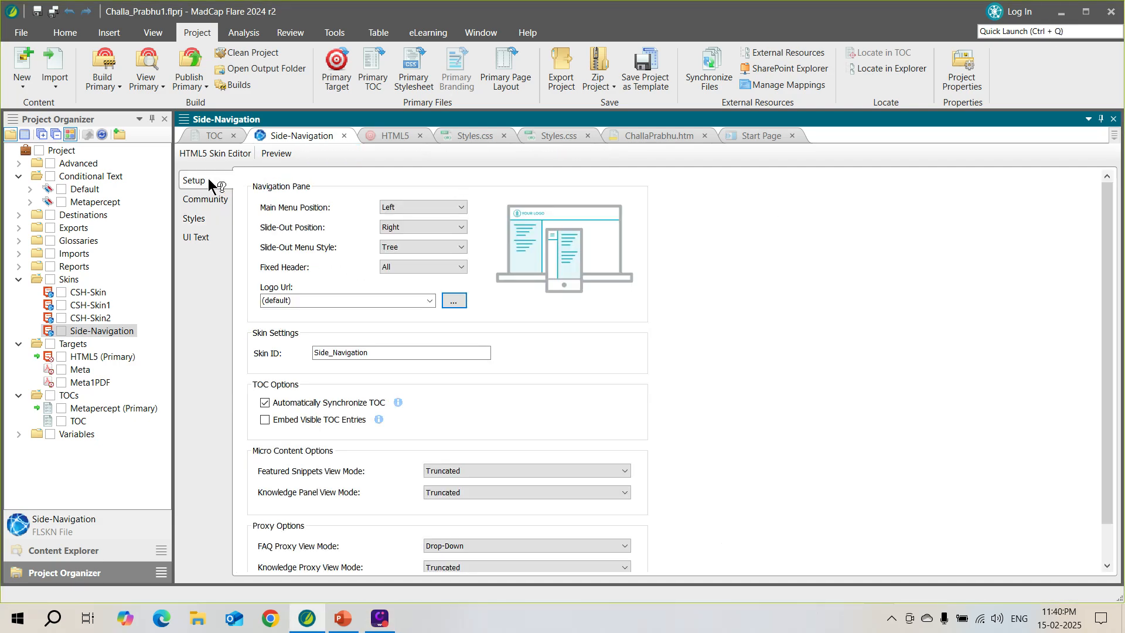
left_click(217, 198)
left_click(205, 216)
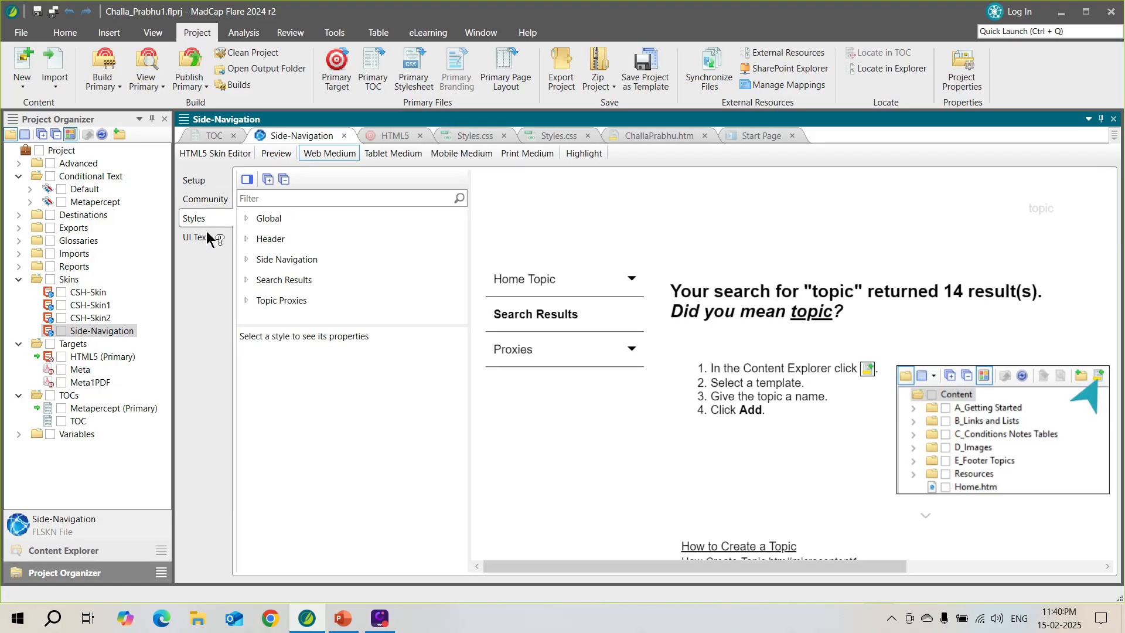
left_click(203, 240)
left_click(201, 224)
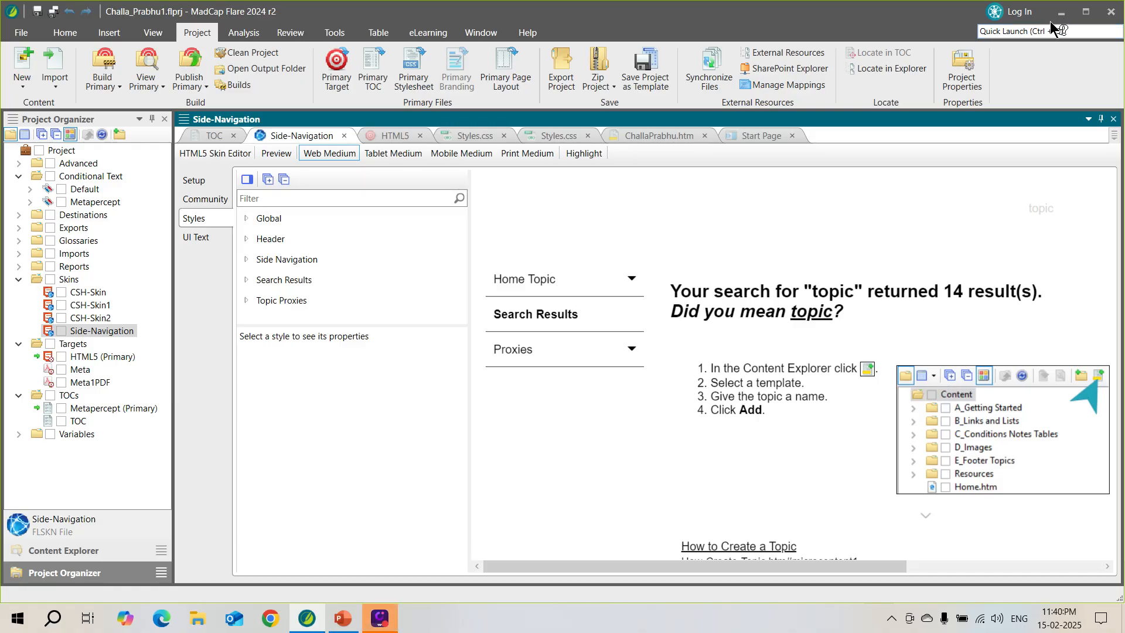
- Examine the HTML5 target's skin settings, including its tablet and mobile breakpoints
double_click(103, 358)
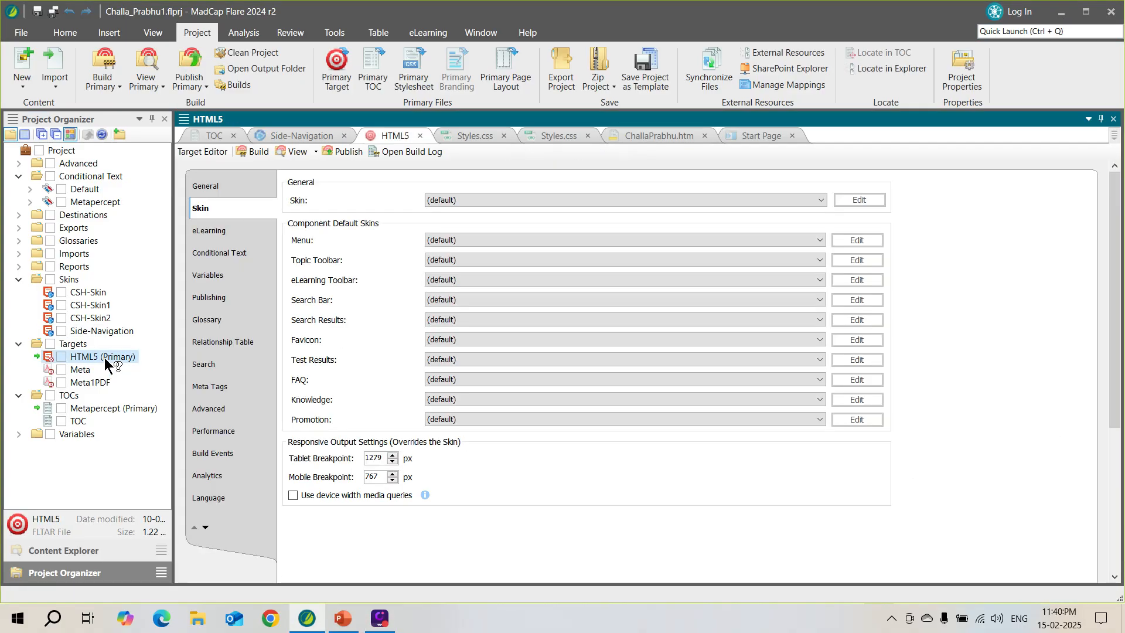
left_click(223, 213)
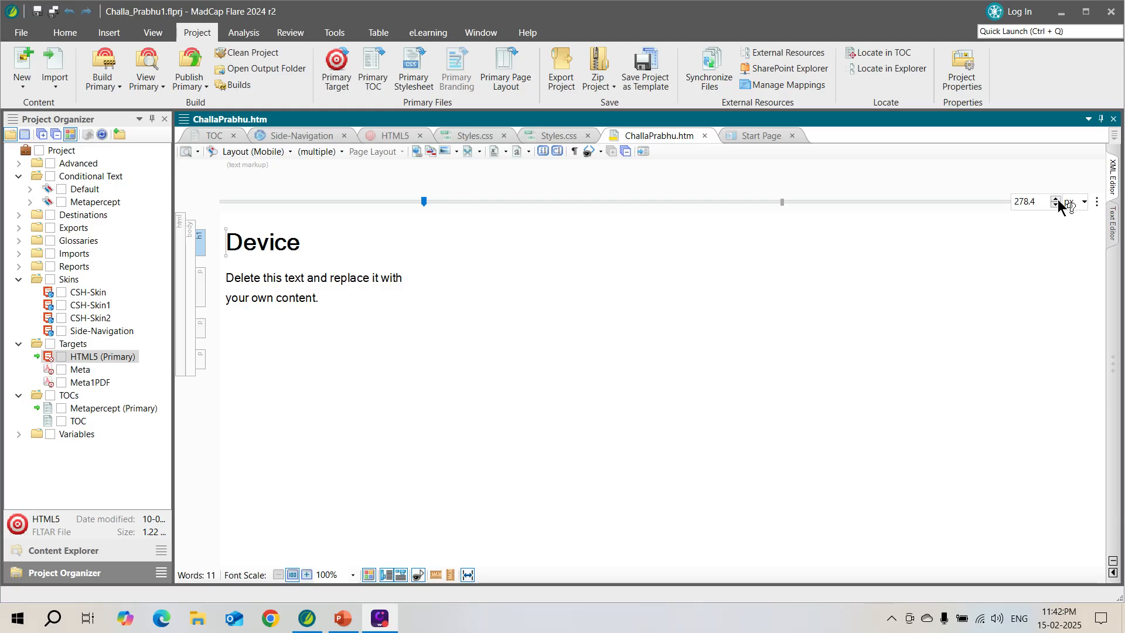
- Add a media query "screen and (max-width: 278.4px)" from the layout resizer and save it to the Styles.css stylesheet
left_click(1095, 205)
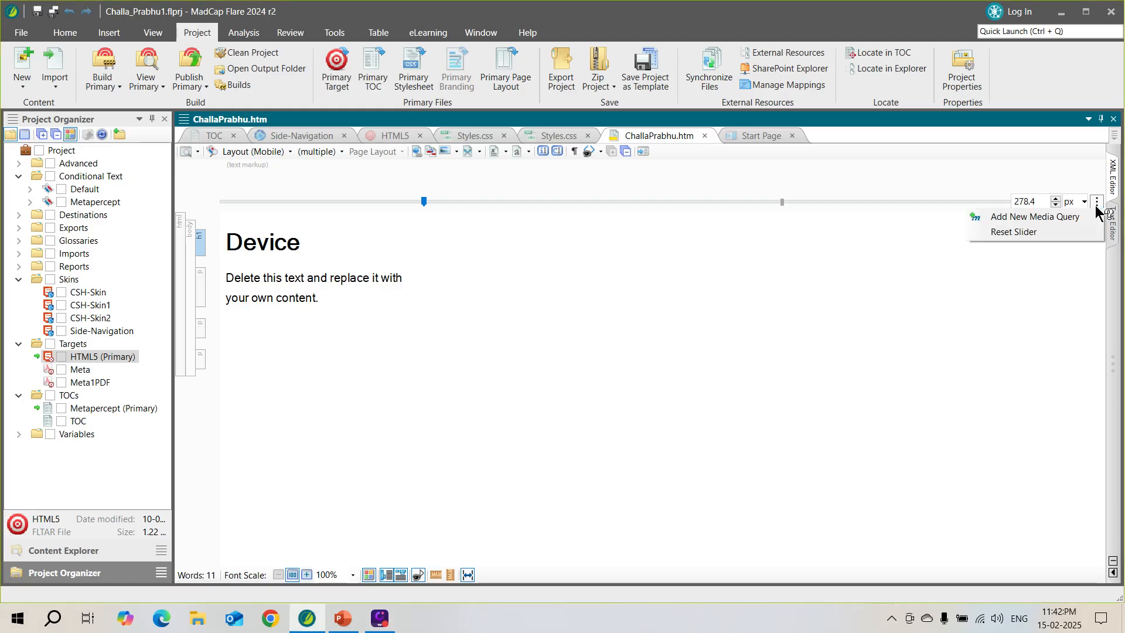
left_click(1012, 217)
left_click_drag(526, 247, 600, 353)
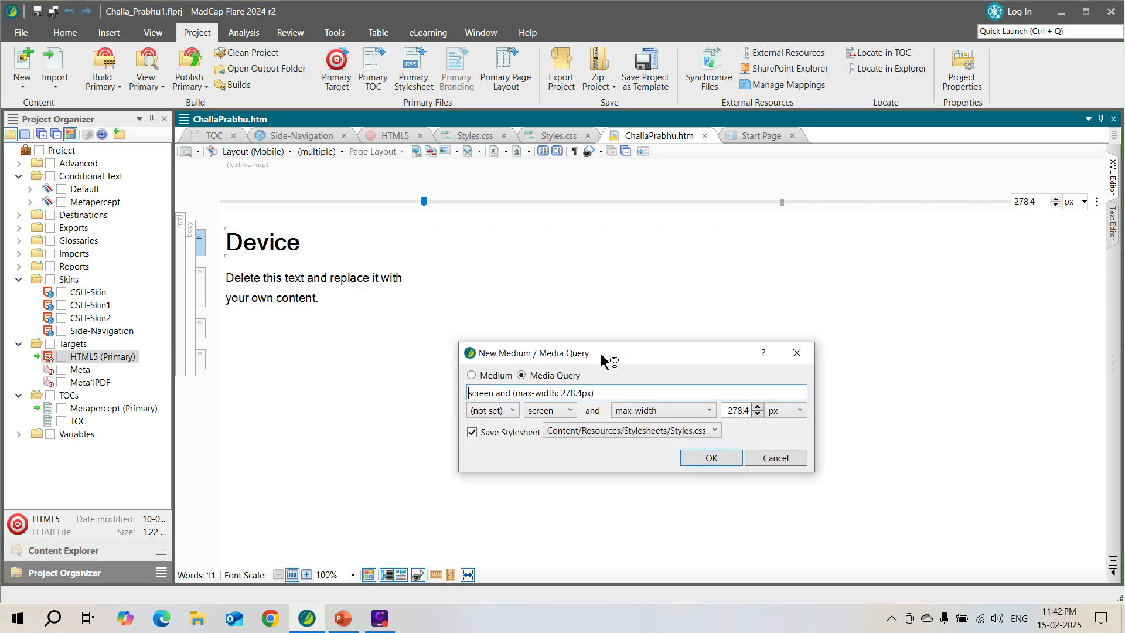
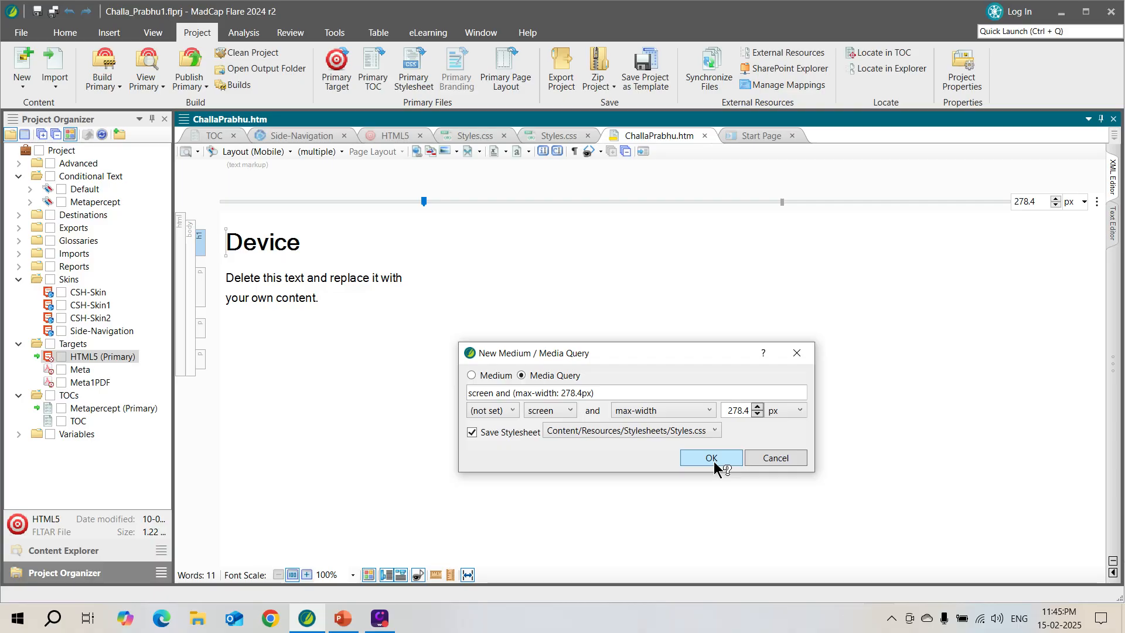
left_click(713, 461)
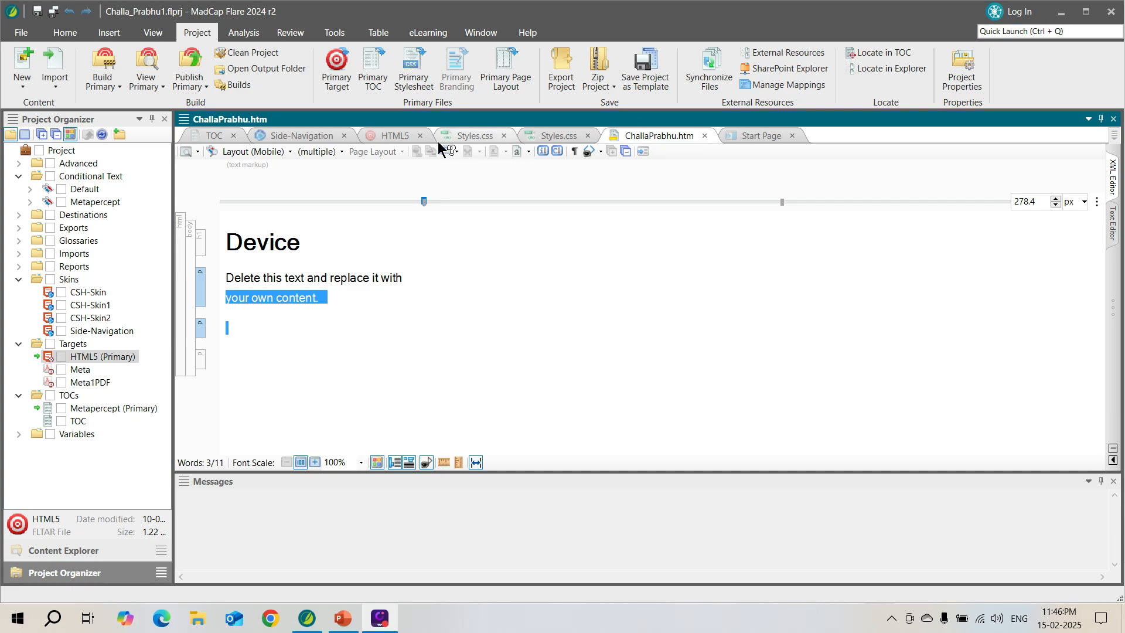
- Check the mediums available in Styles.css for the new screen media query and return to the ChallaPrabhu topic
left_click(551, 136)
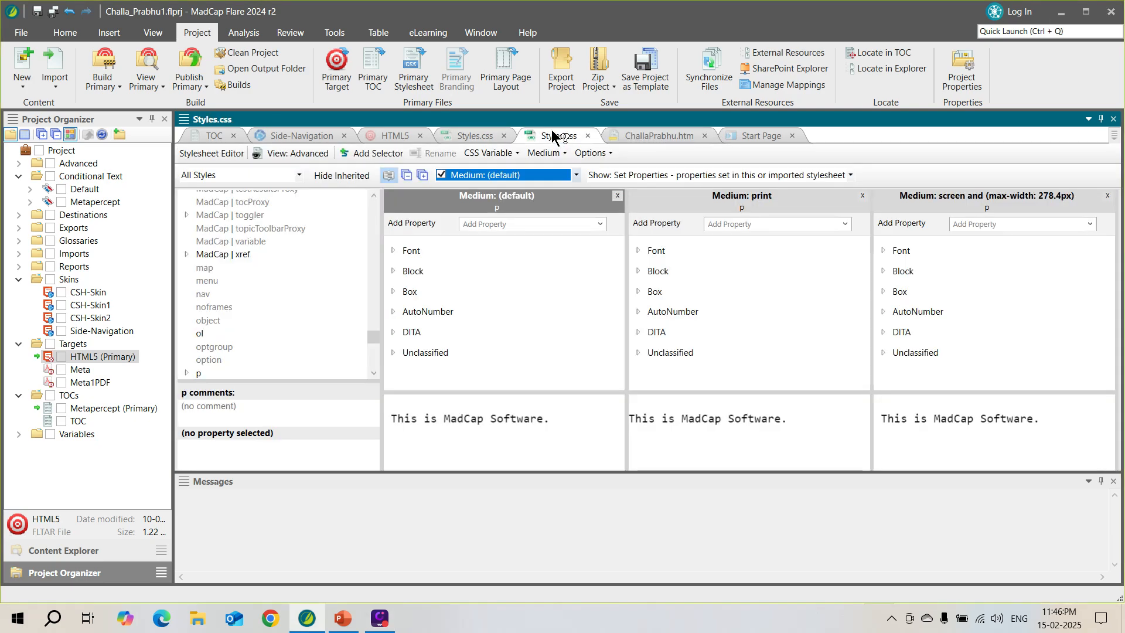
left_click(576, 176)
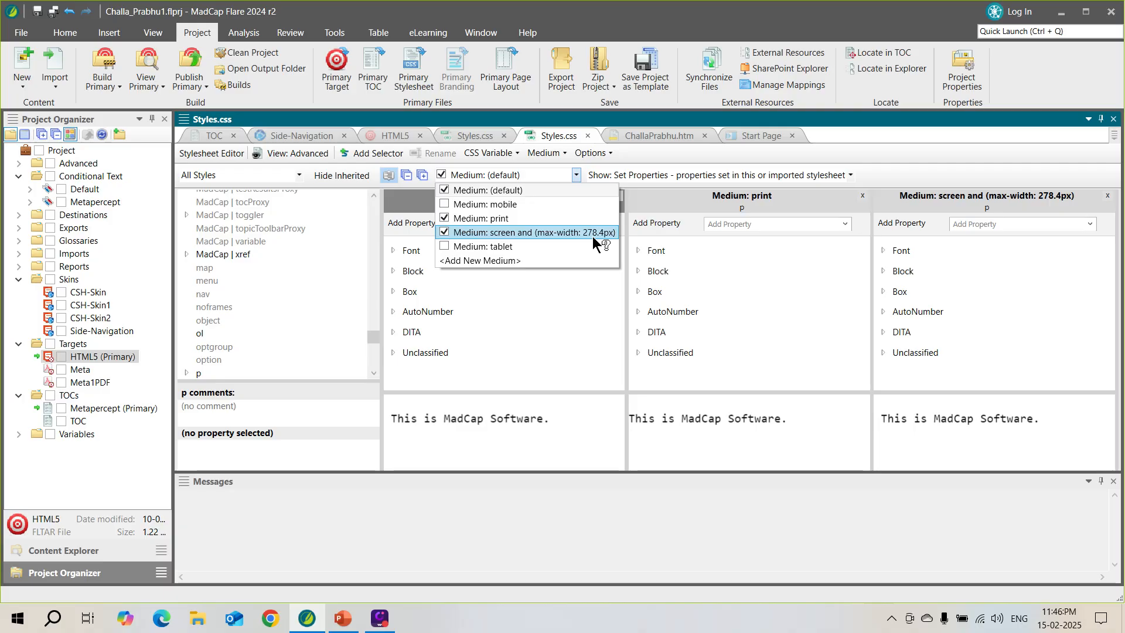
left_click(635, 137)
left_click(635, 137)
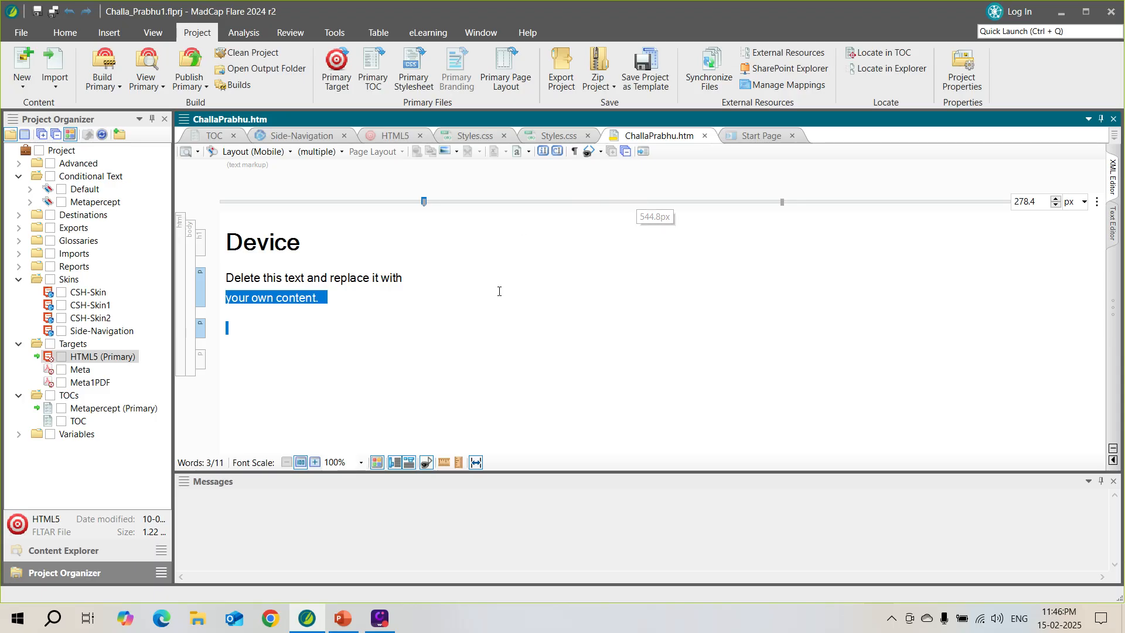
- Display the "screen and (max-width: 278.4px)" and print mediums beside the default medium for the p style in Styles.css
left_click(1098, 202)
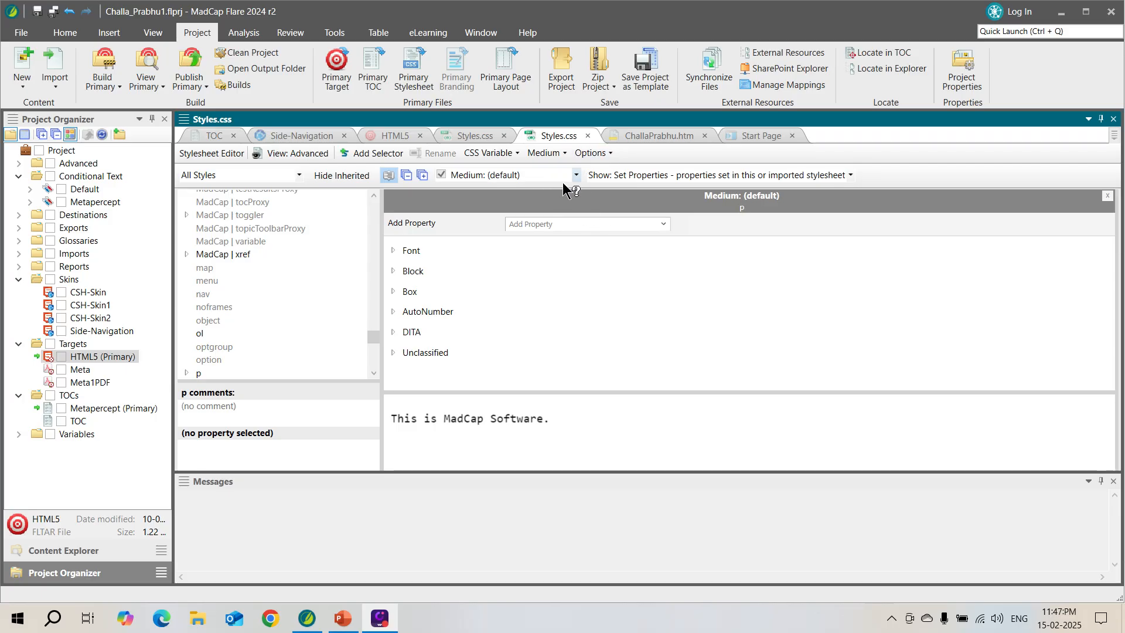
left_click(576, 174)
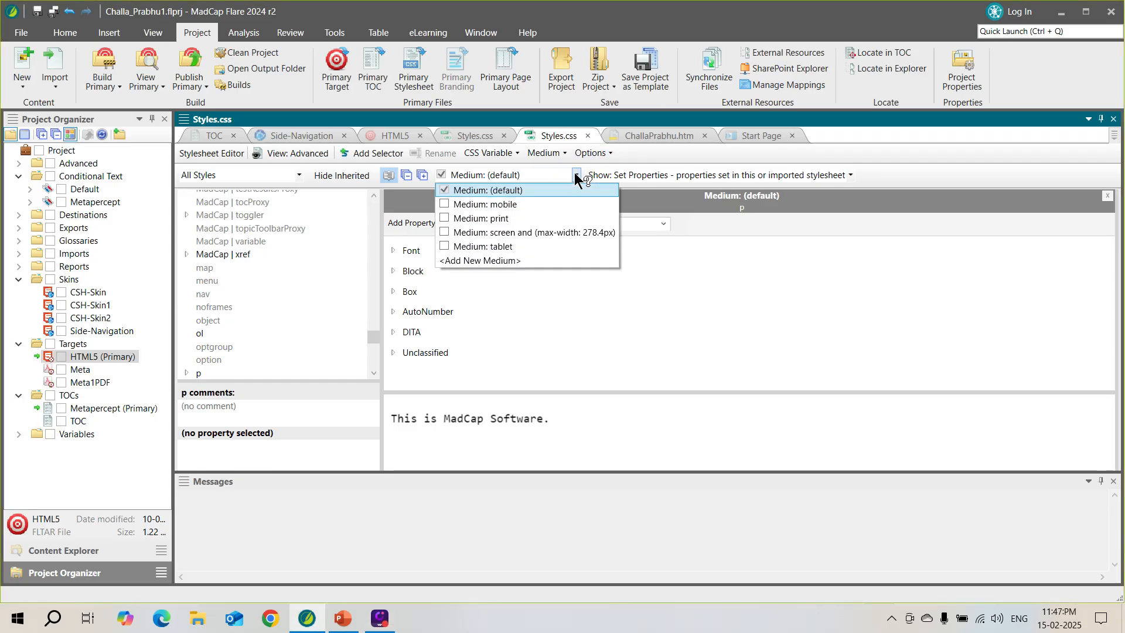
left_click(446, 232)
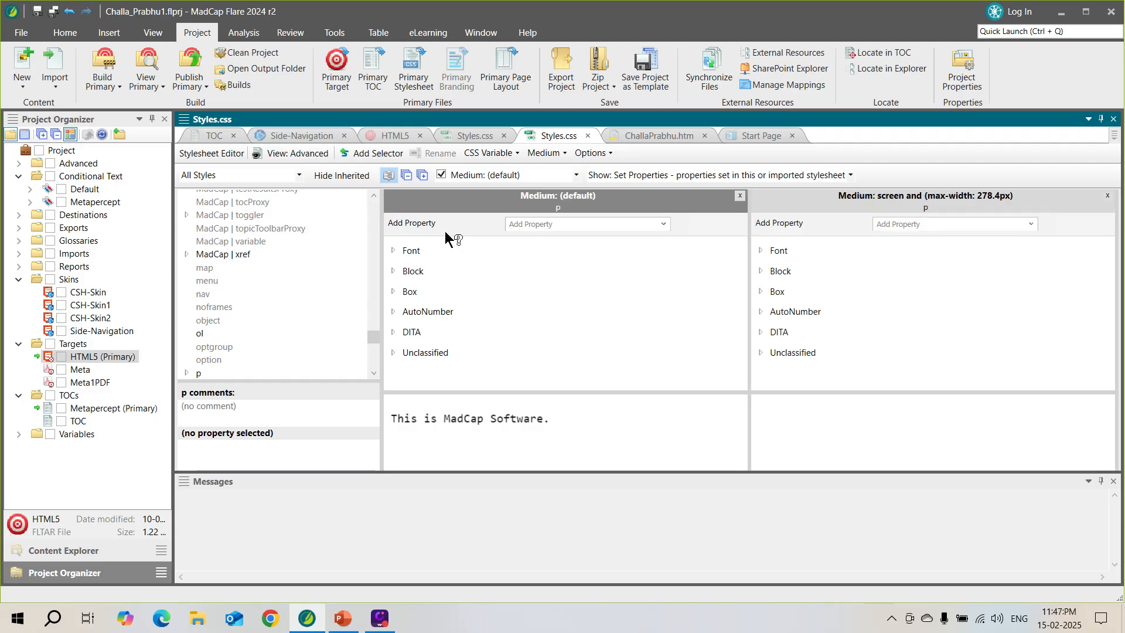
left_click(576, 175)
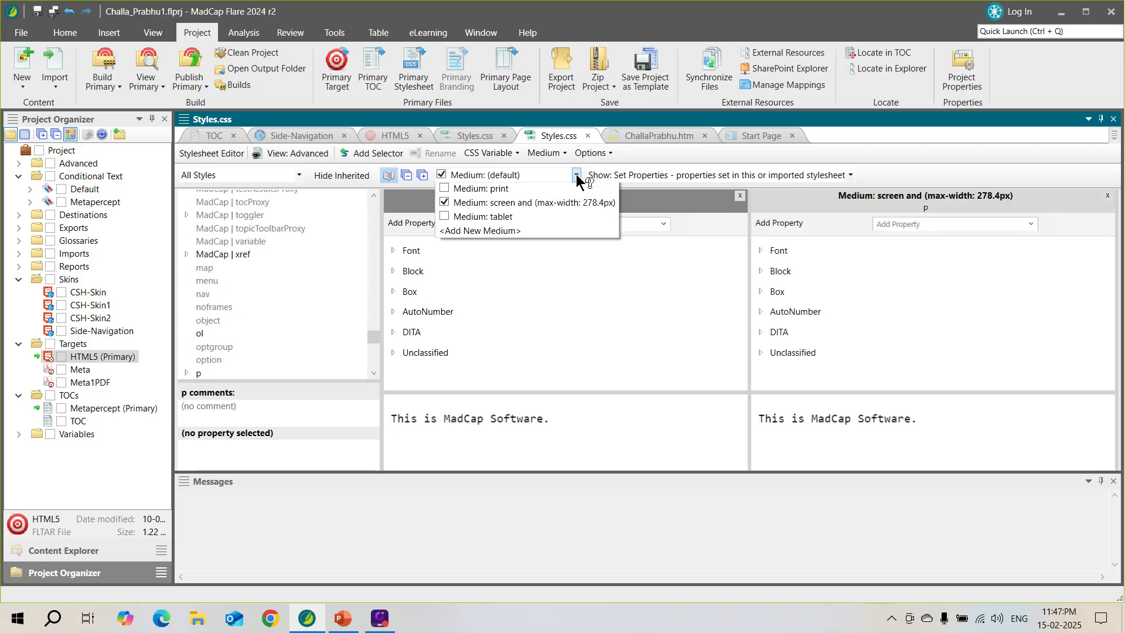
left_click(456, 218)
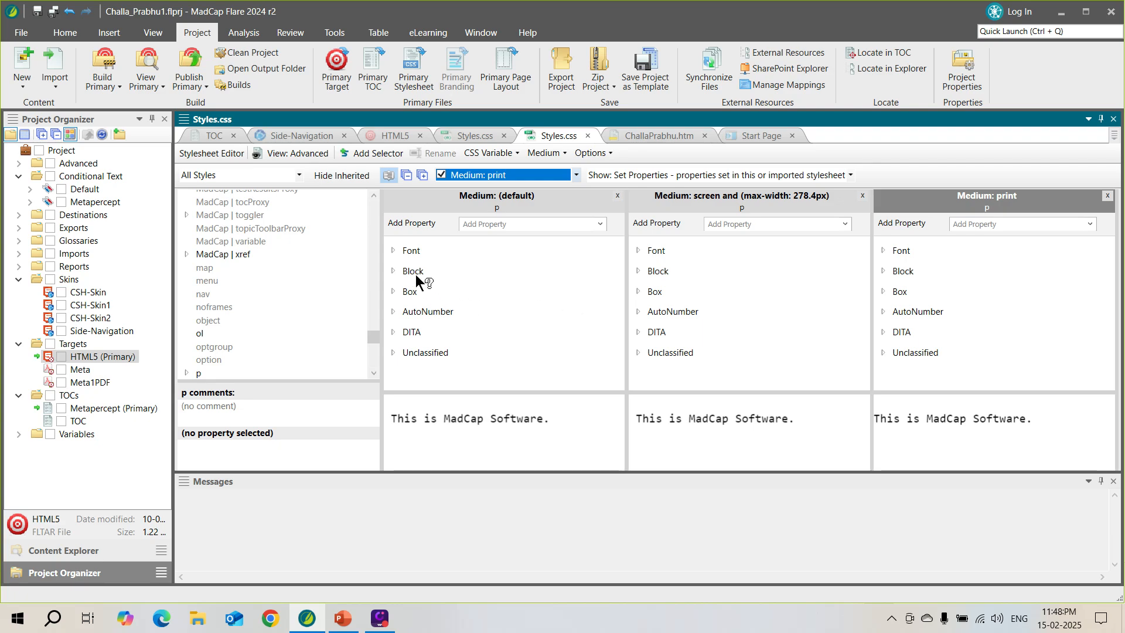
- Set the p style's font-size to 10 in the "screen and (max-width: 278.4px)" medium and save the stylesheet
left_click(393, 251)
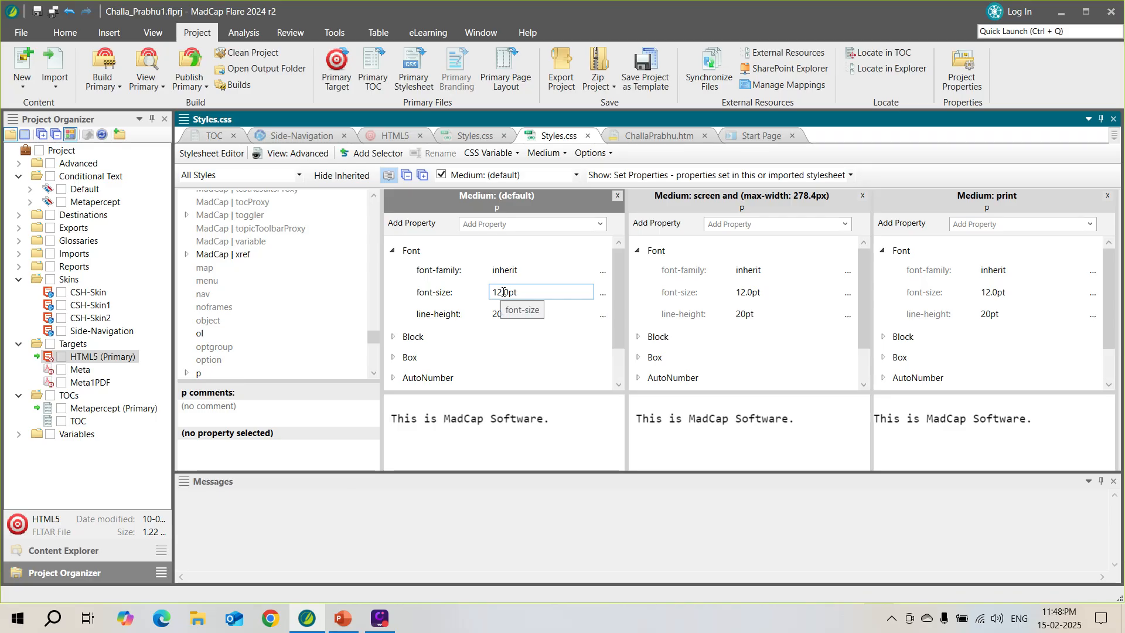
left_click(392, 251)
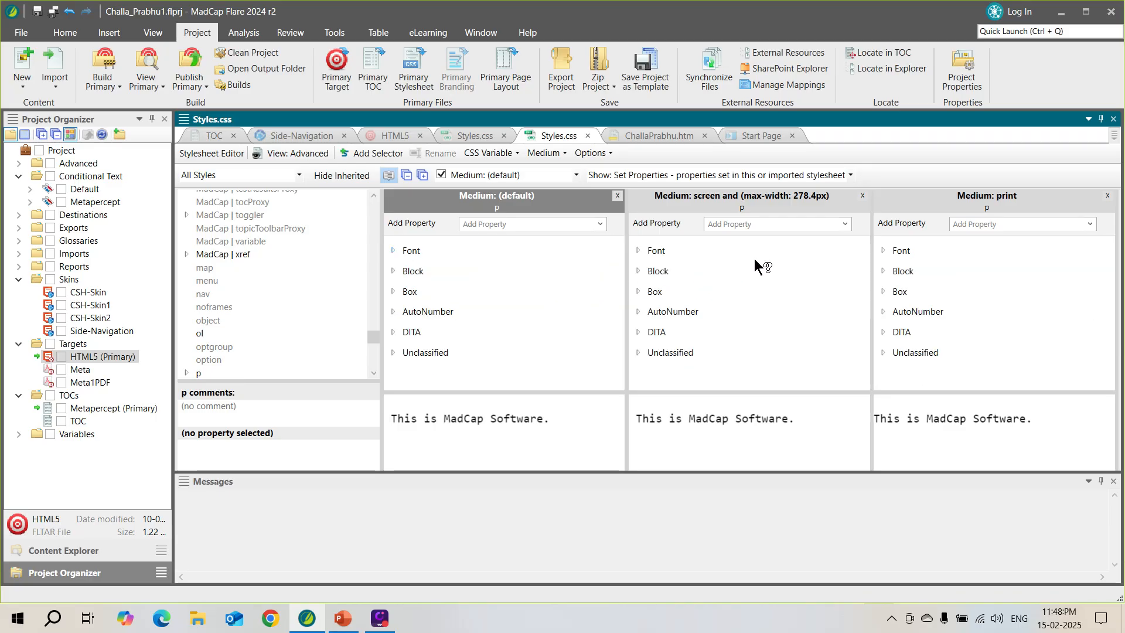
left_click(393, 250)
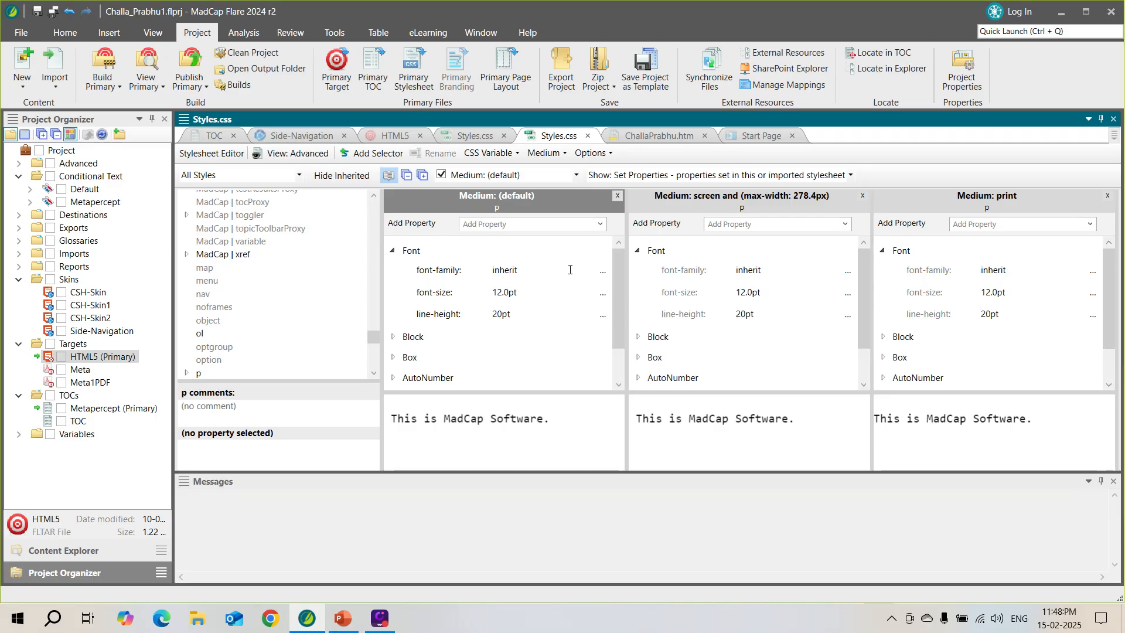
left_click(502, 291)
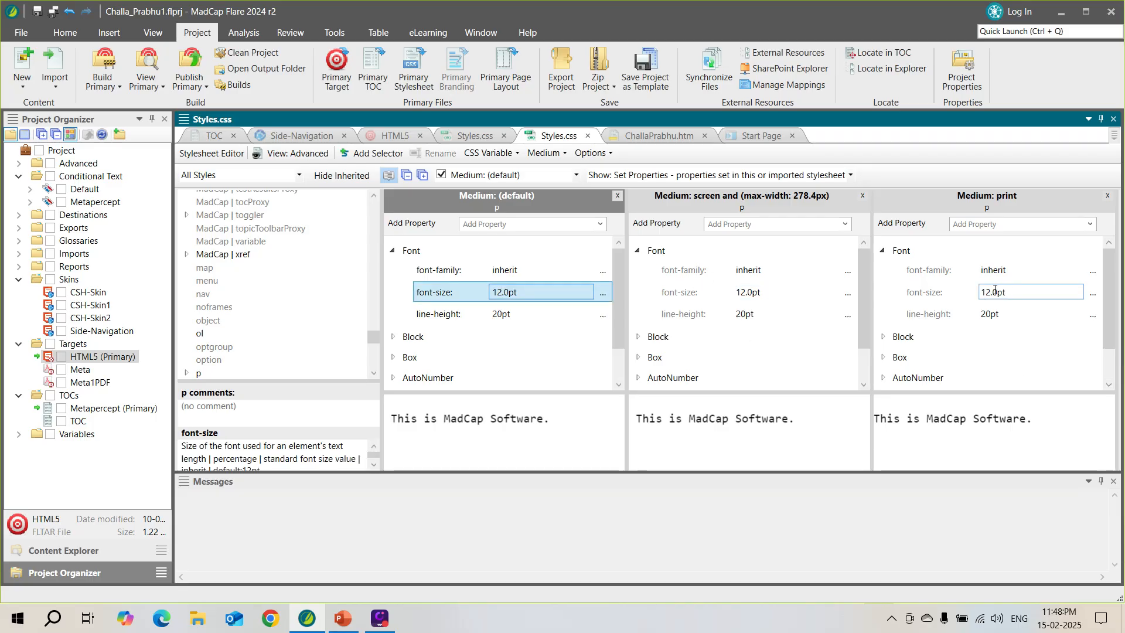
left_click(750, 294)
type("1")
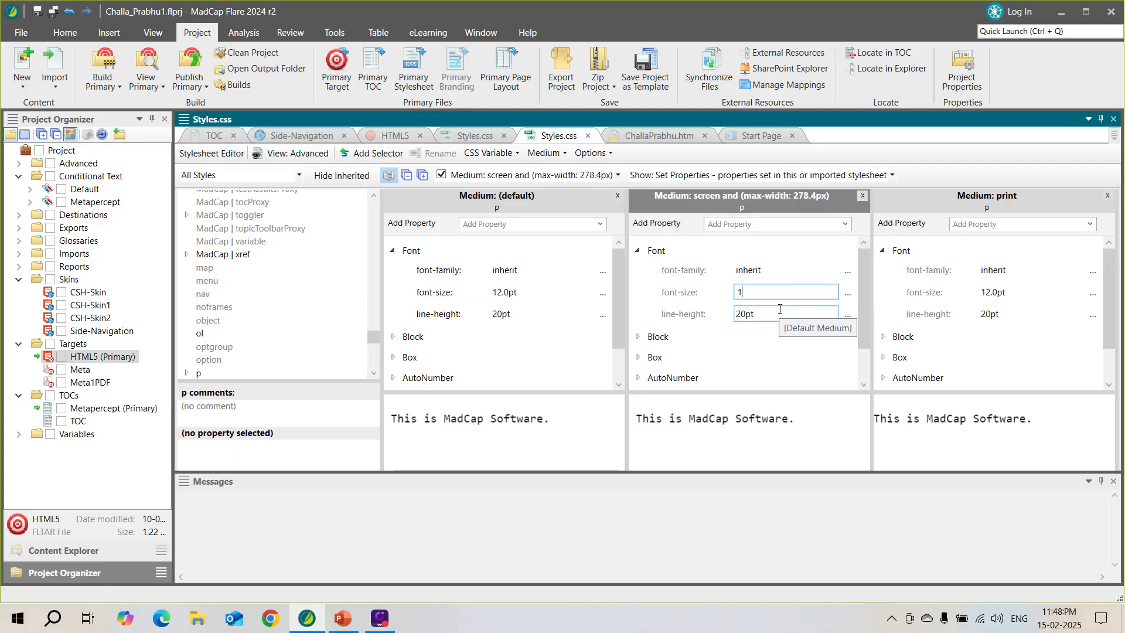
type("0")
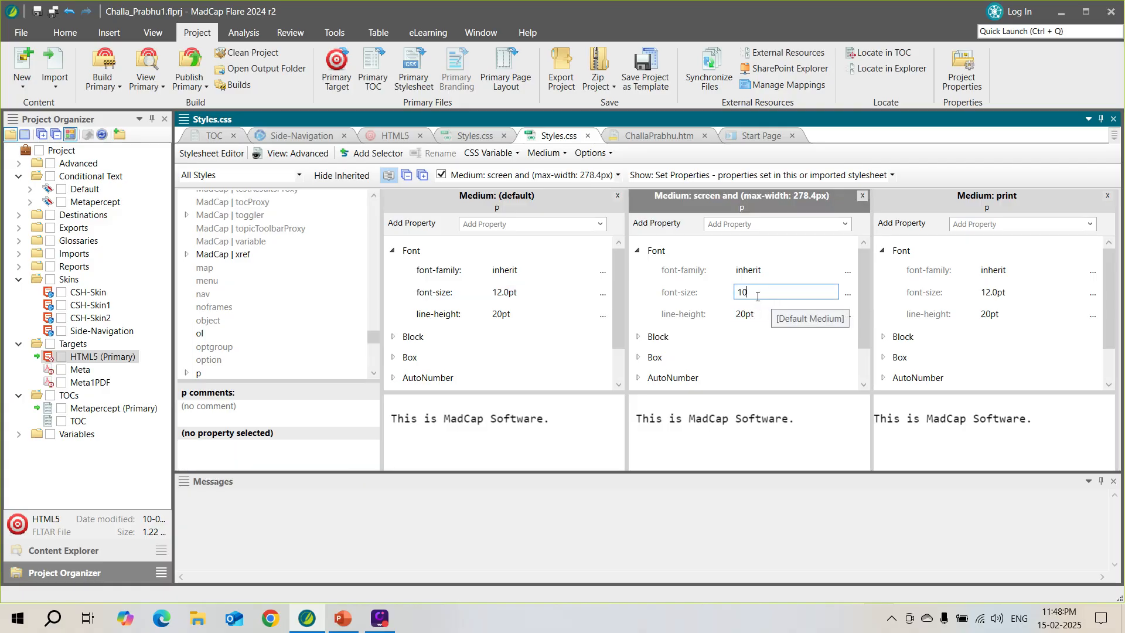
left_click(911, 293)
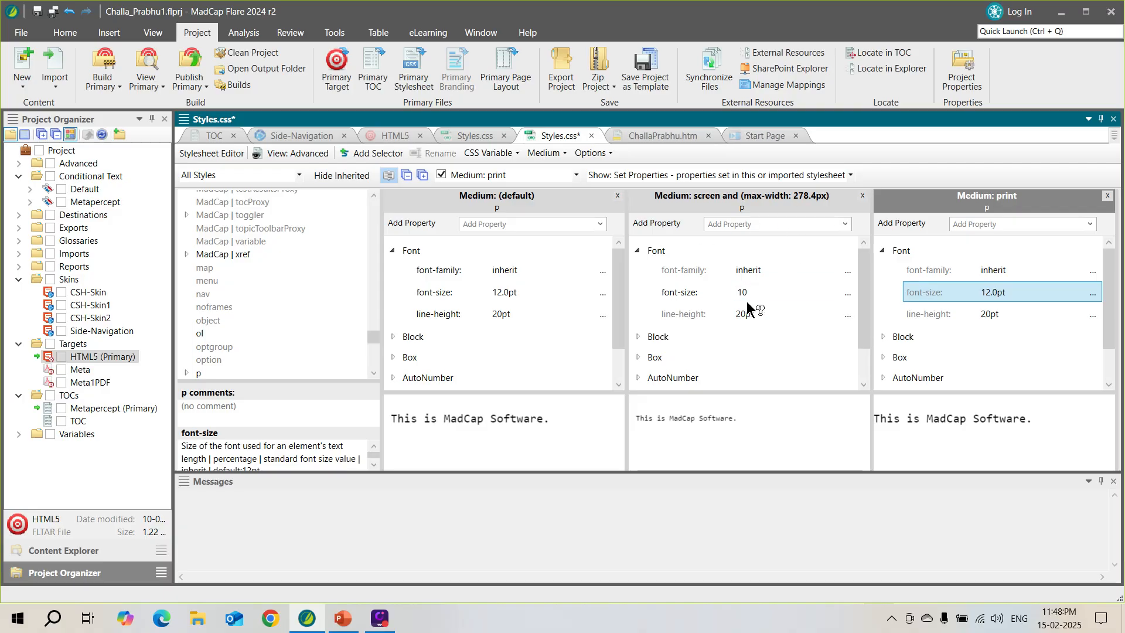
left_click(52, 11)
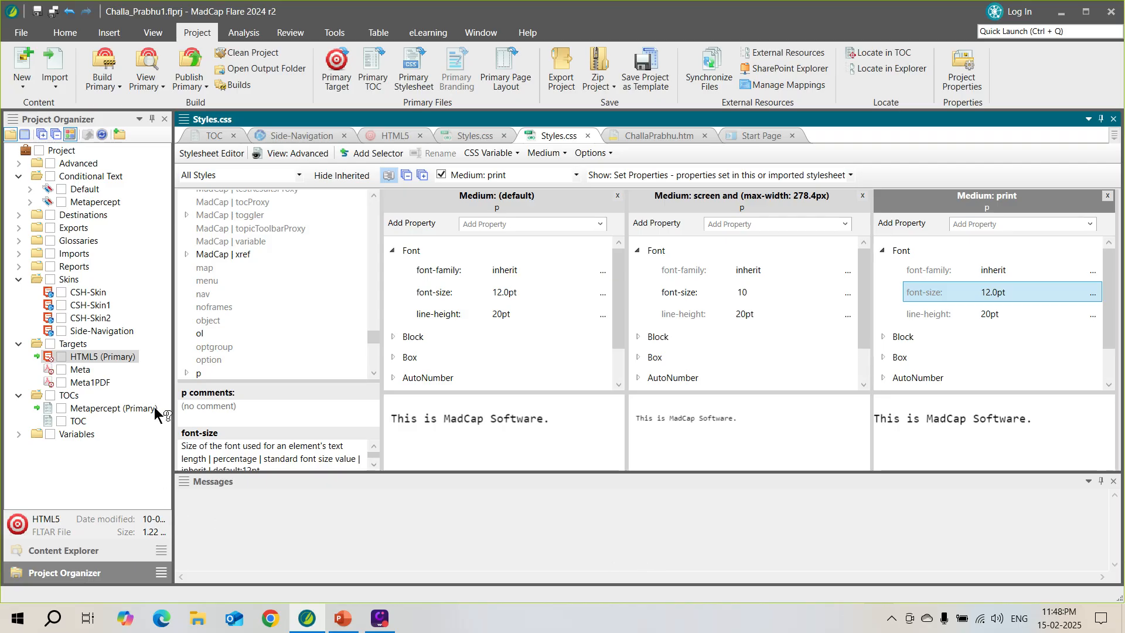
- Open the Side-Navigation skin in the Internal Text Editor and look over its XML code
right_click(130, 331)
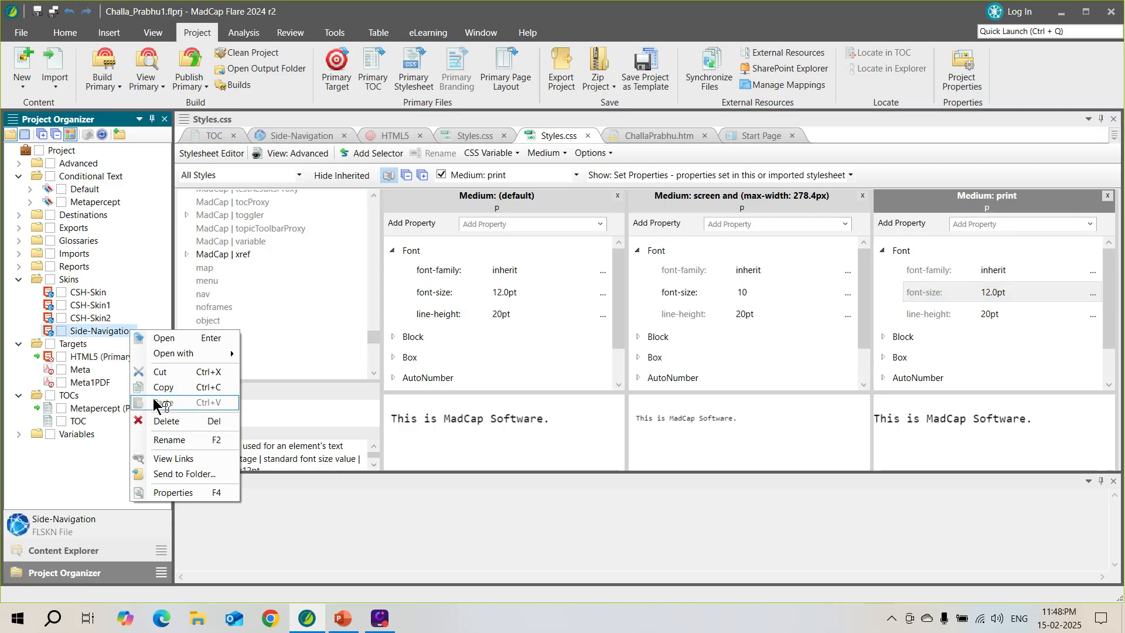
mouse_move(211, 351)
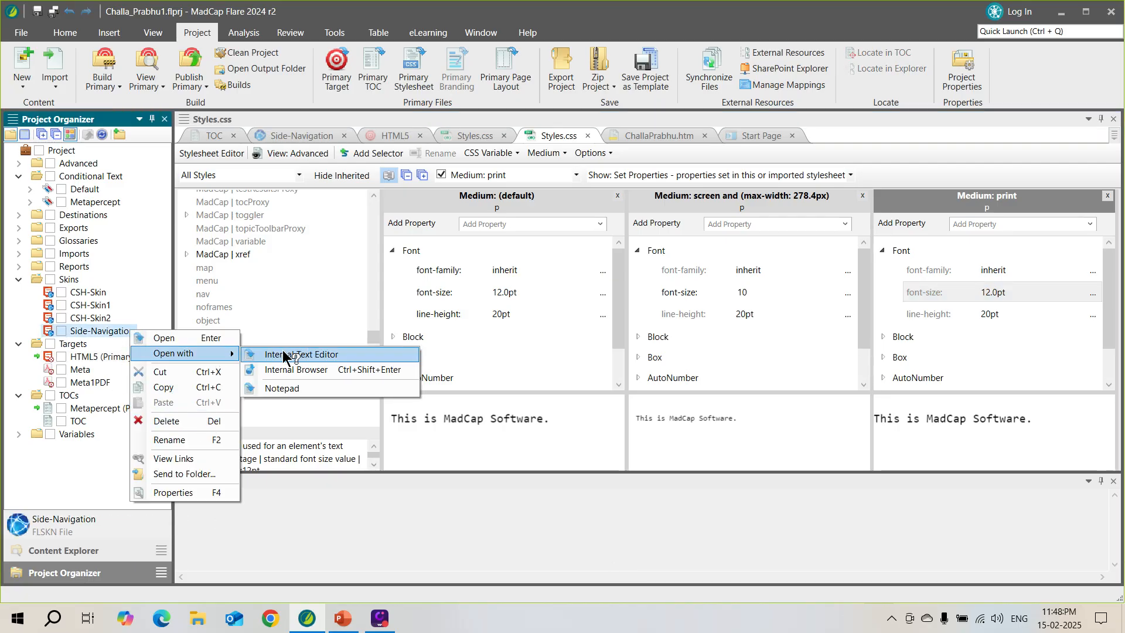
left_click(317, 358)
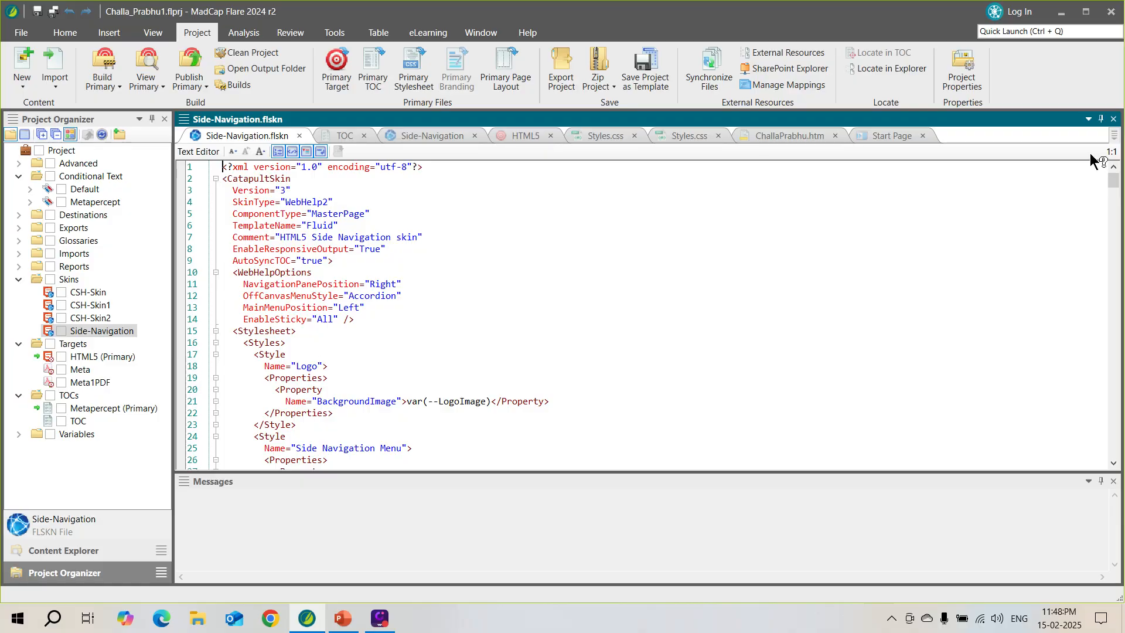
scroll(1118, 225, "down", 5)
left_click_drag(1116, 225, 1098, 176)
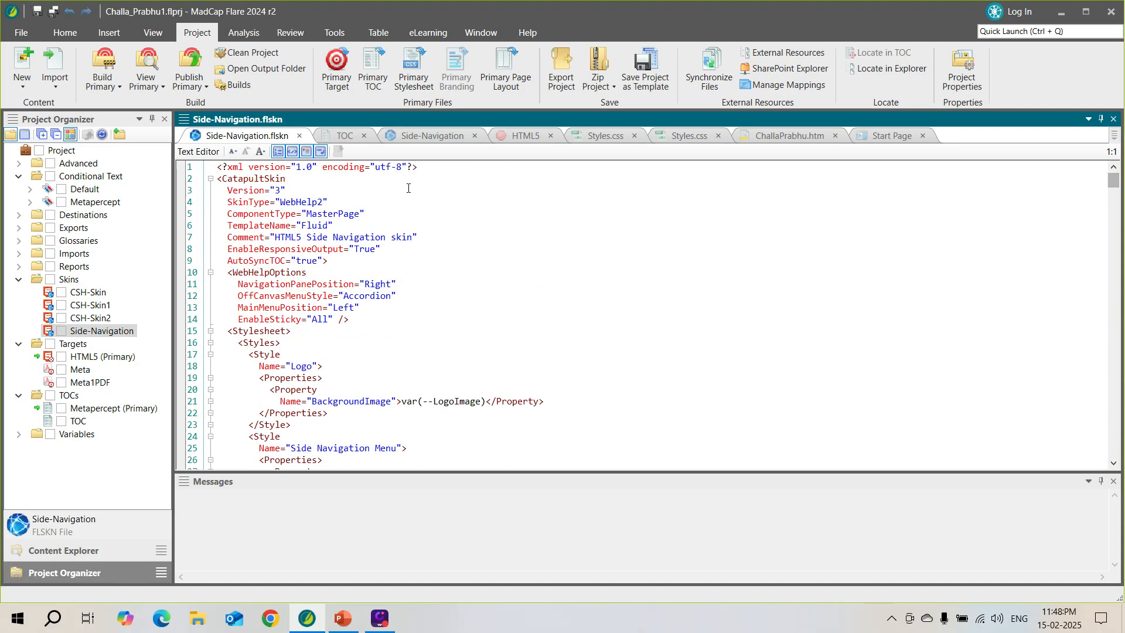
- Hide the Messages pane and examine the media query rules at the end of the Styles.css code
left_click(1114, 481)
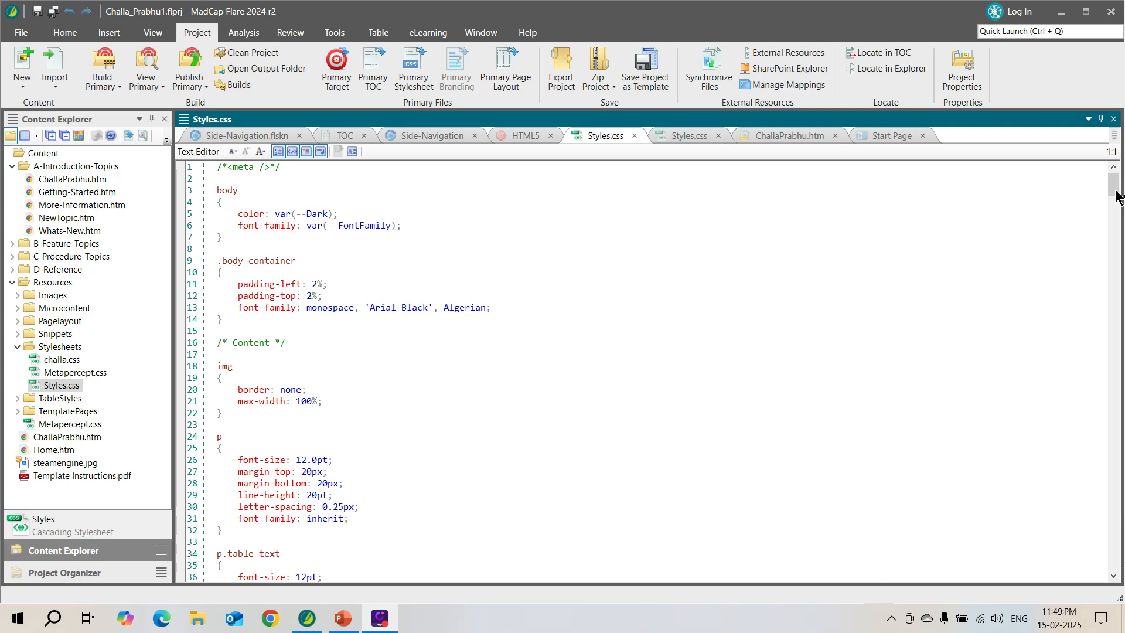
left_click_drag(1114, 189, 1114, 566)
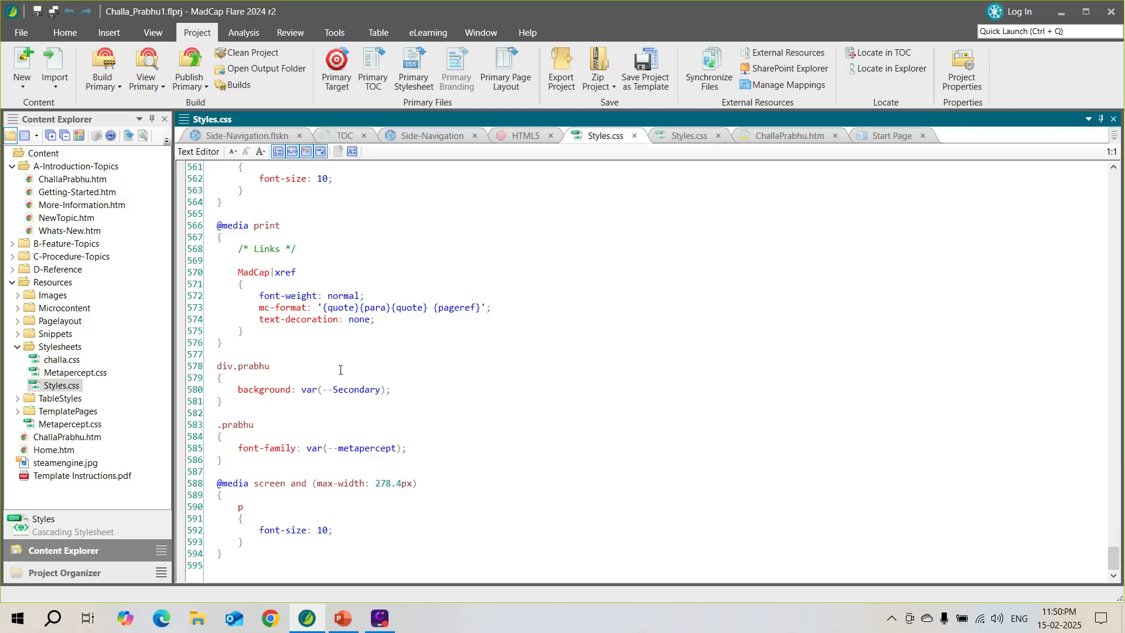
key("alt+Tab")
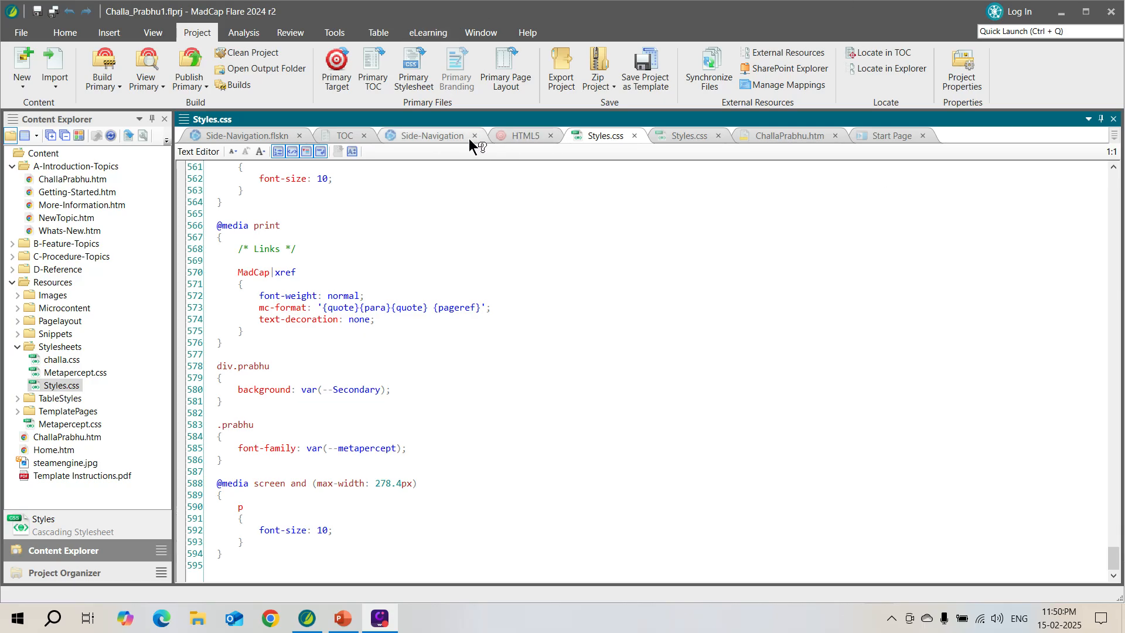
- Return to the Styles.css stylesheet editor and enter "font=color" as a new property for p in the default medium
left_click(690, 136)
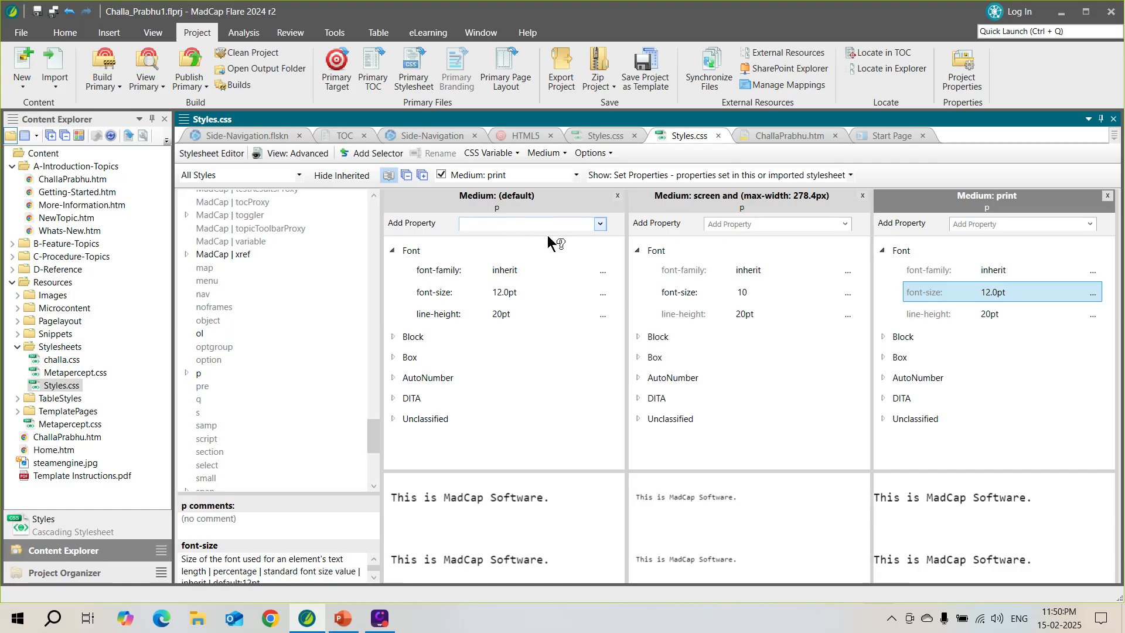
left_click(528, 222)
left_click(529, 223)
type("font=color")
left_click(599, 224)
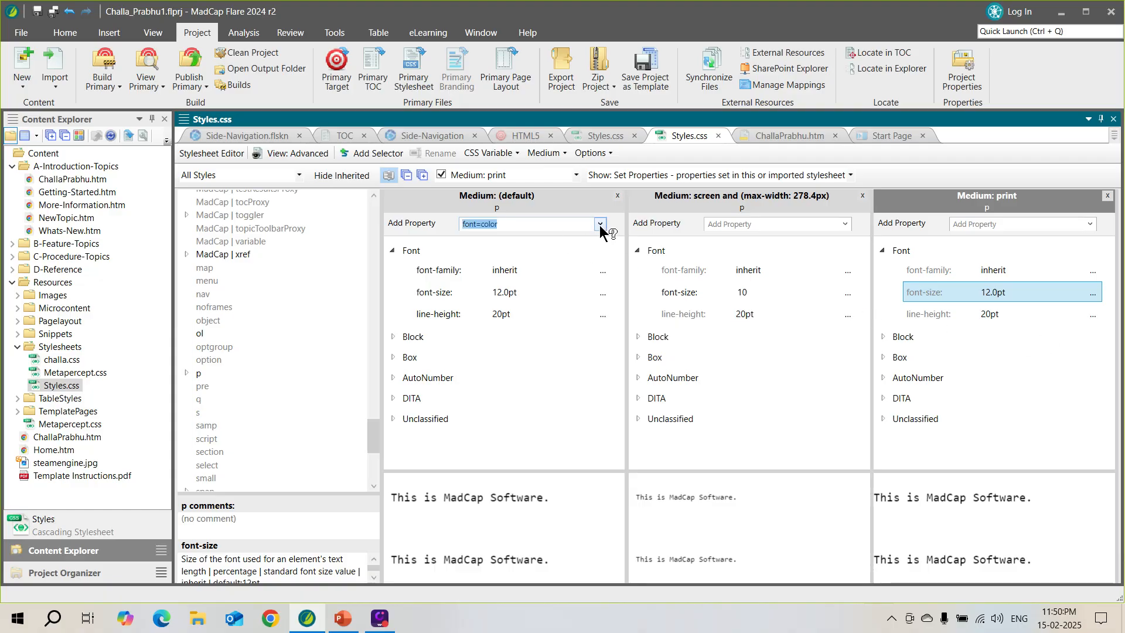
- Correct the new property's name to "fon-color" and add it to the p style in the default medium
left_click(516, 227)
key("BackSpace")
key("BackSpace")
key("BackSpace")
key("BackSpace")
key("BackSpace")
key("BackSpace")
key("BackSpace")
type("bt")
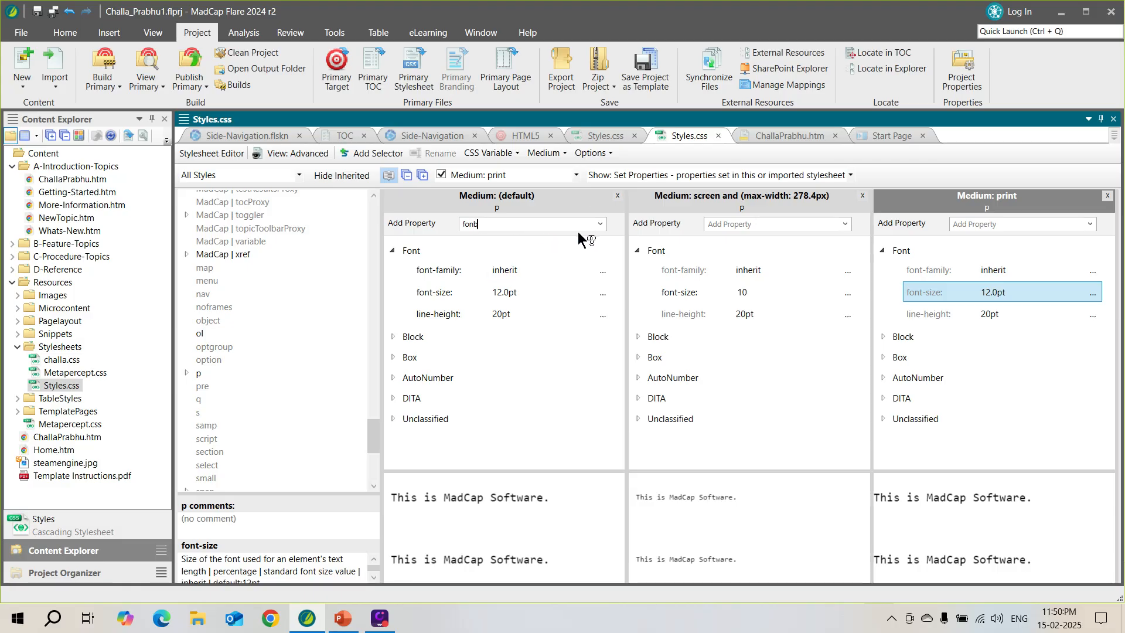
key("BackSpace")
left_click(598, 223)
key("Escape")
left_click(599, 225)
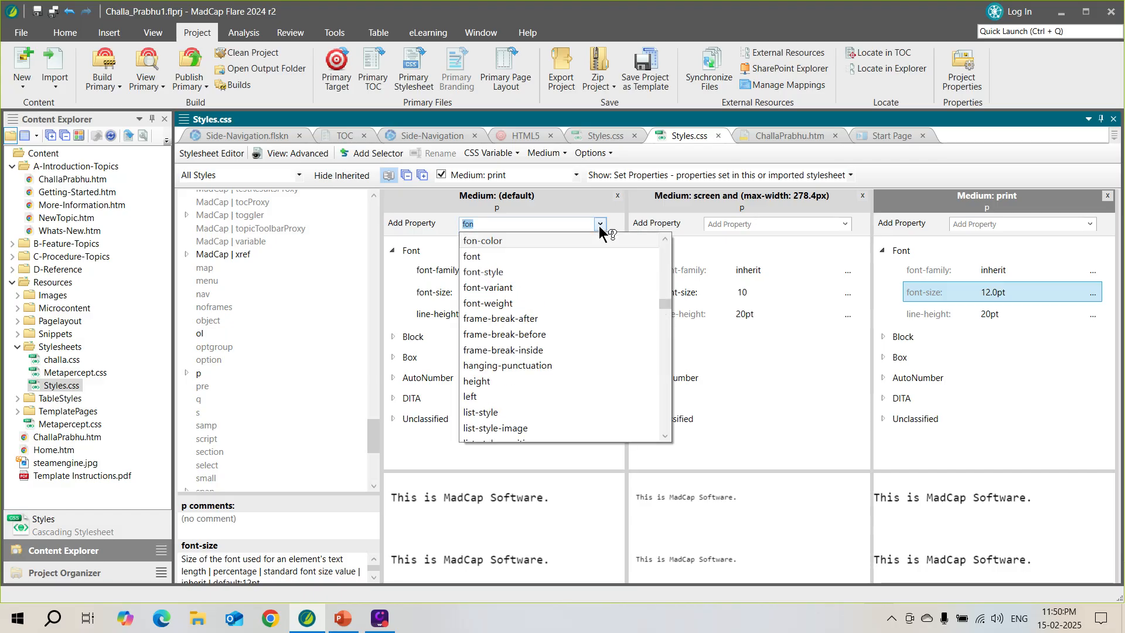
key("Escape")
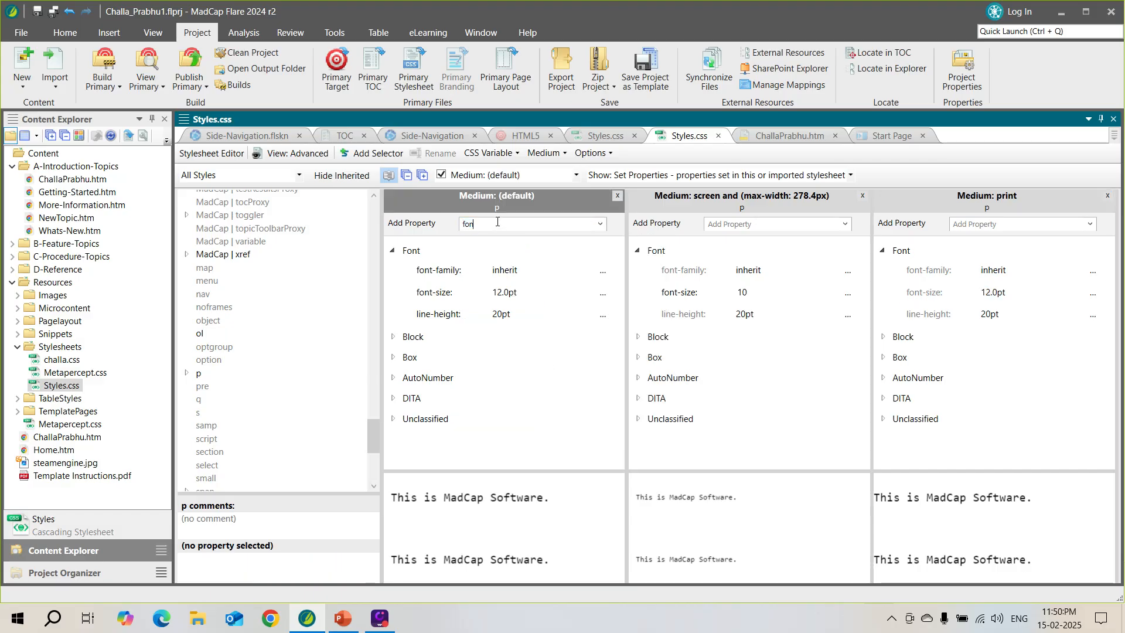
type("-color")
key("Return")
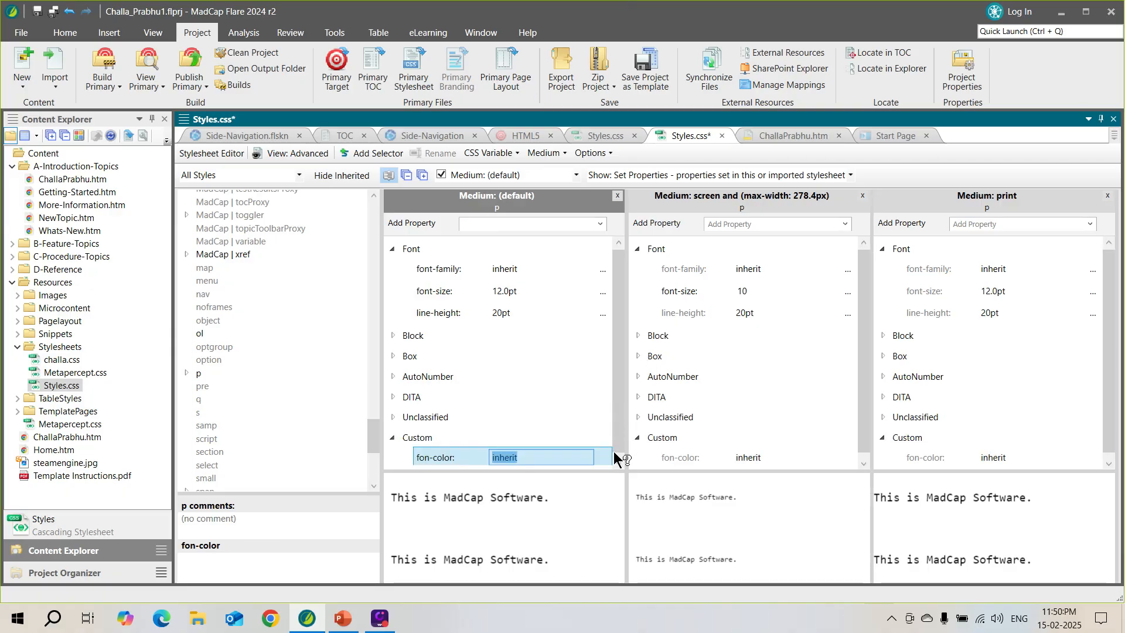
- Set the custom fon-color property of p to green in the default medium
left_click(558, 461)
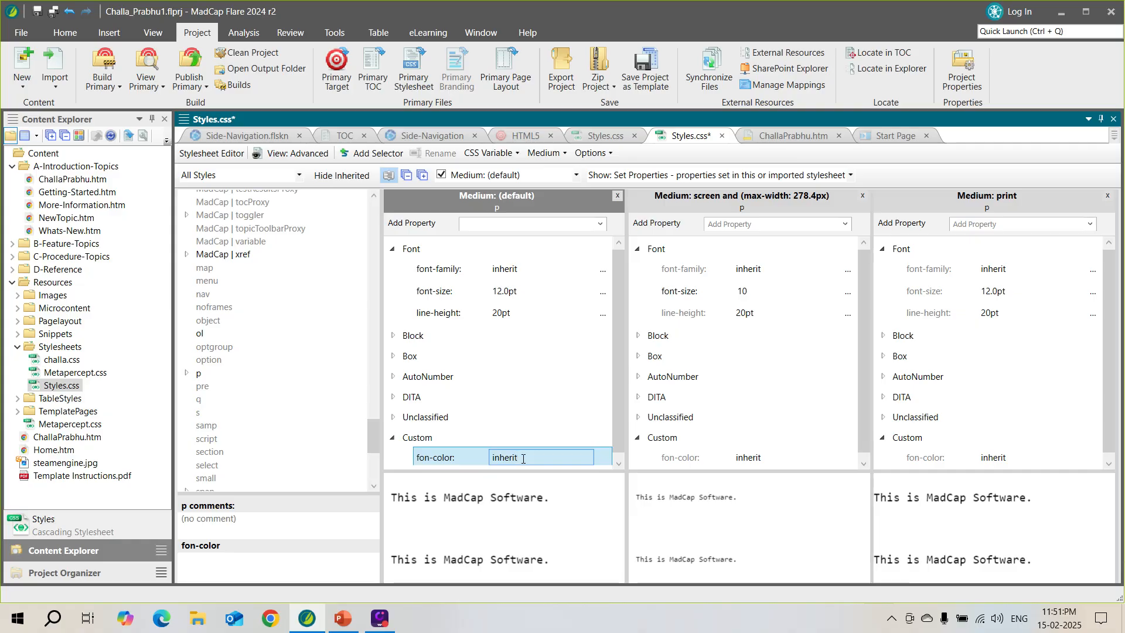
double_click(490, 460)
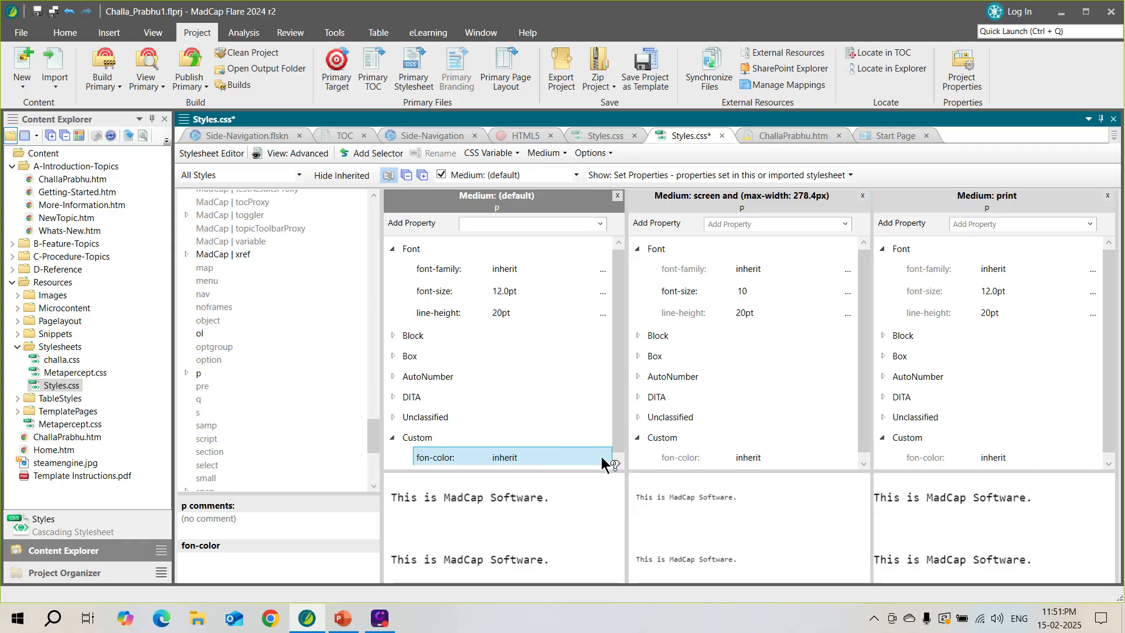
left_click(617, 463)
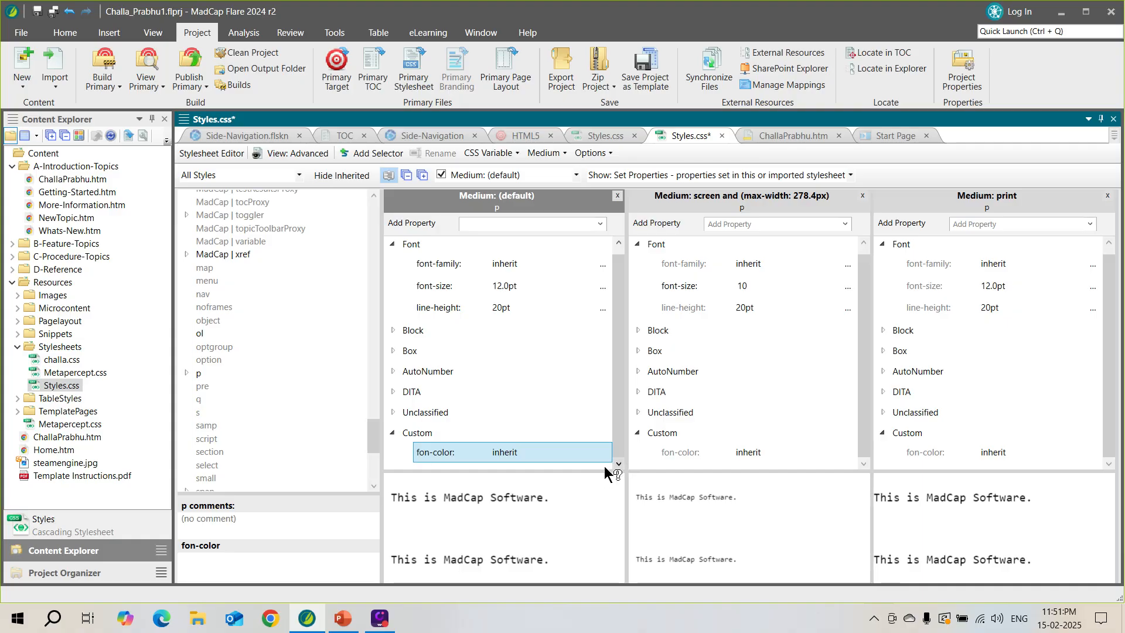
left_click(527, 454)
key("BackSpace")
key("BackSpace")
key("BackSpace")
key("BackSpace")
key("BackSpace")
key("BackSpace")
key("BackSpace")
type("gree")
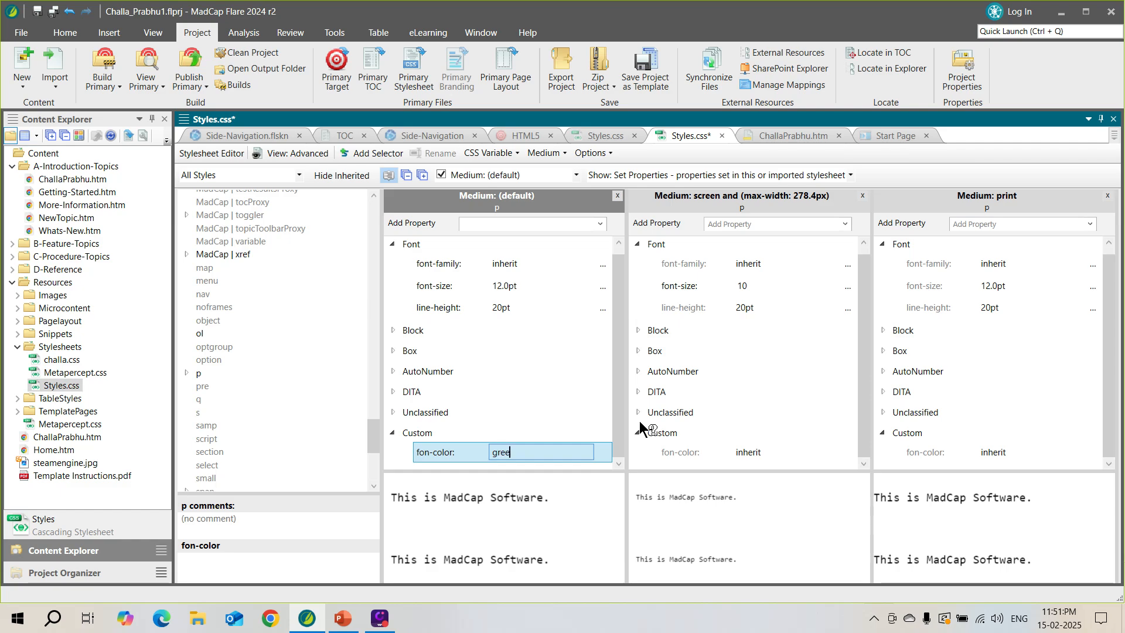
type("n")
key("Return")
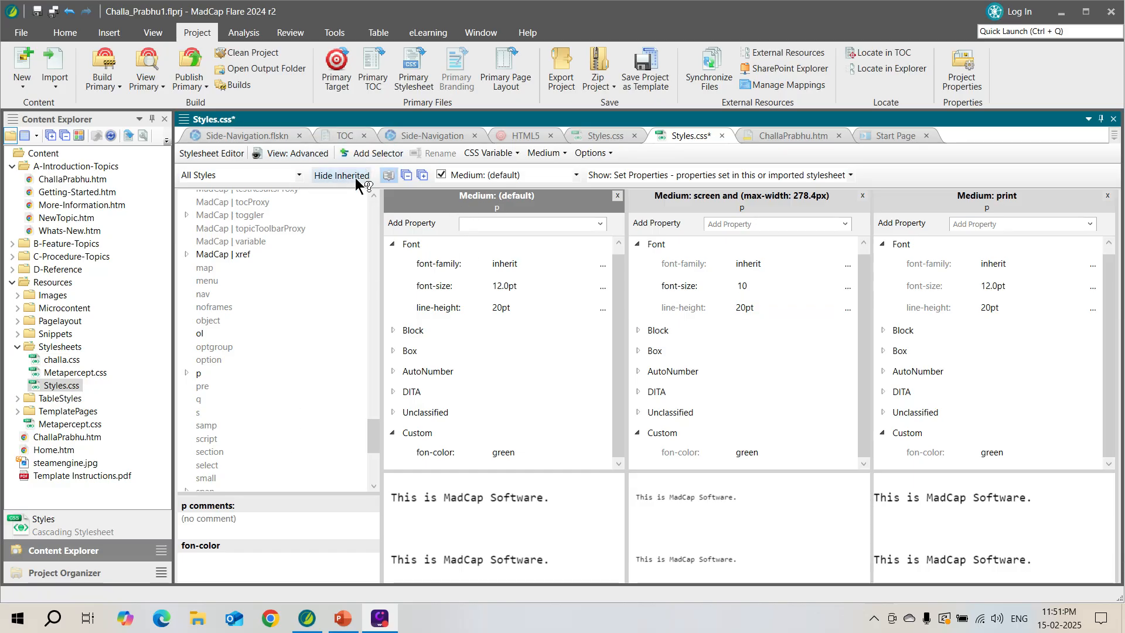
- Go through the open documents to the Styles.css code, review its media queries, and switch to the PowerPoint presentation
left_click(280, 135)
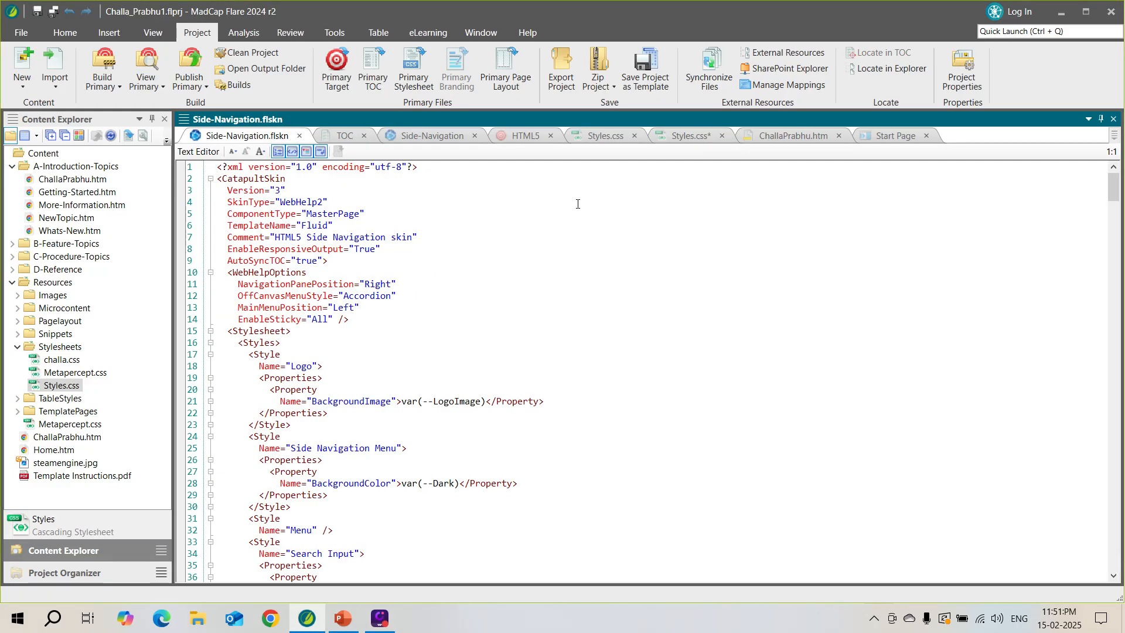
left_click(338, 136)
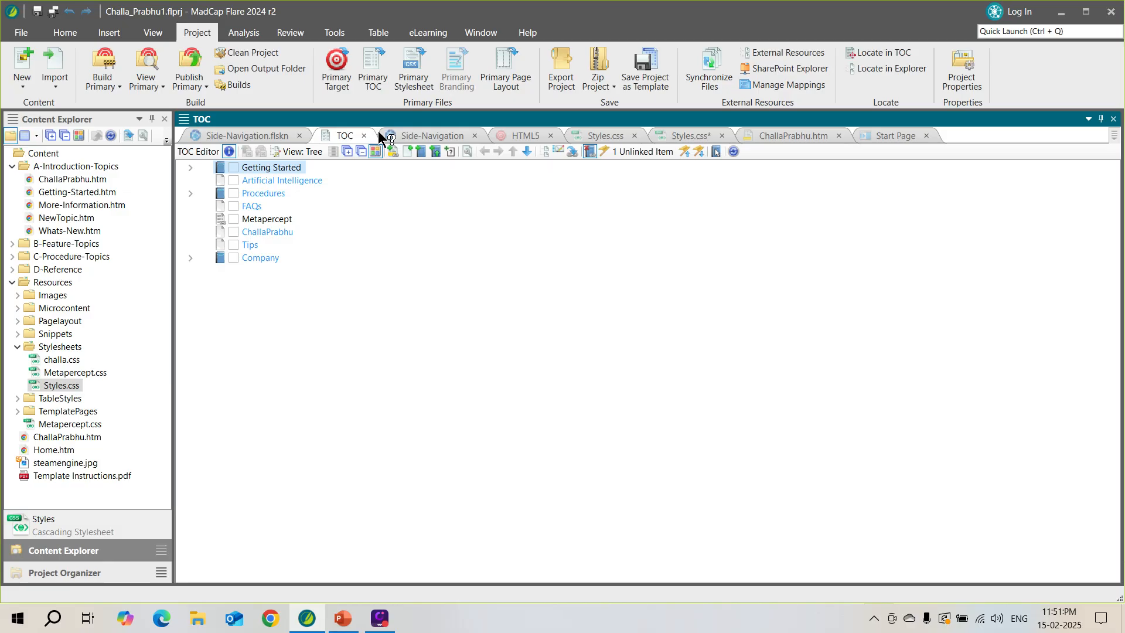
left_click(417, 132)
left_click(528, 140)
left_click(600, 135)
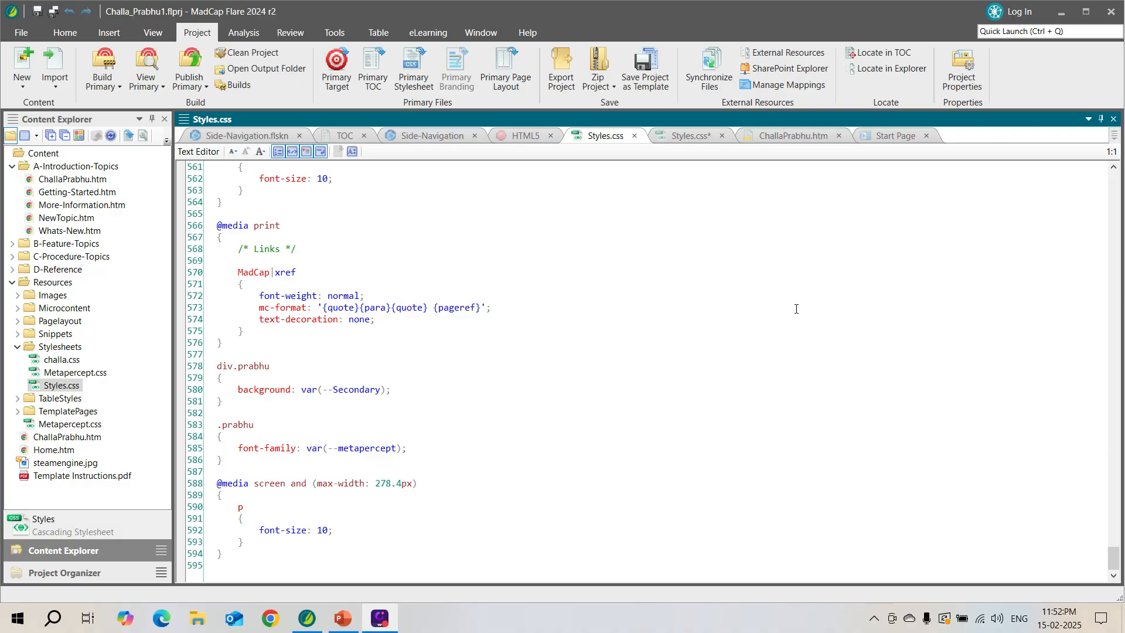
left_click(1054, 16)
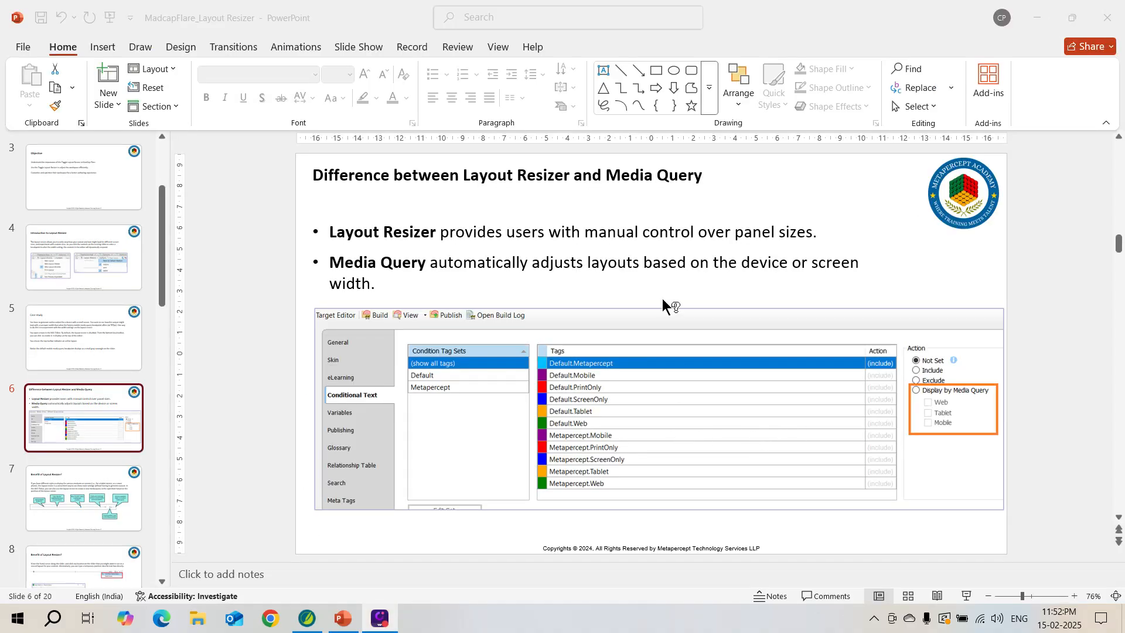
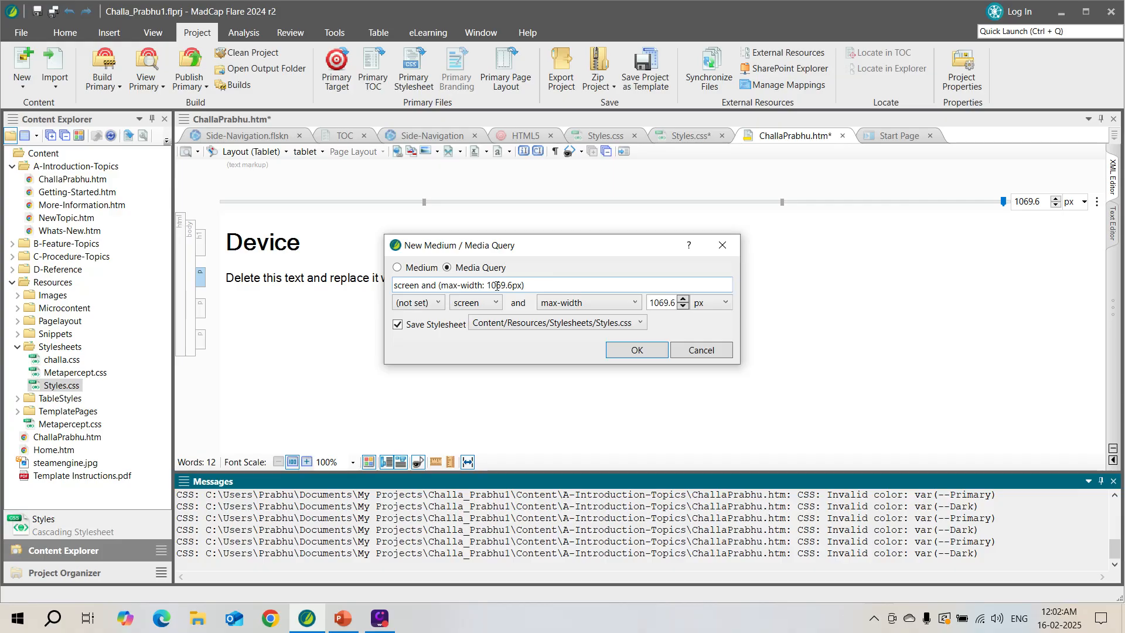
- Try inches as the unit for the new 1069.6 max-width media query, and dismiss the dialog without adding it
left_click(724, 302)
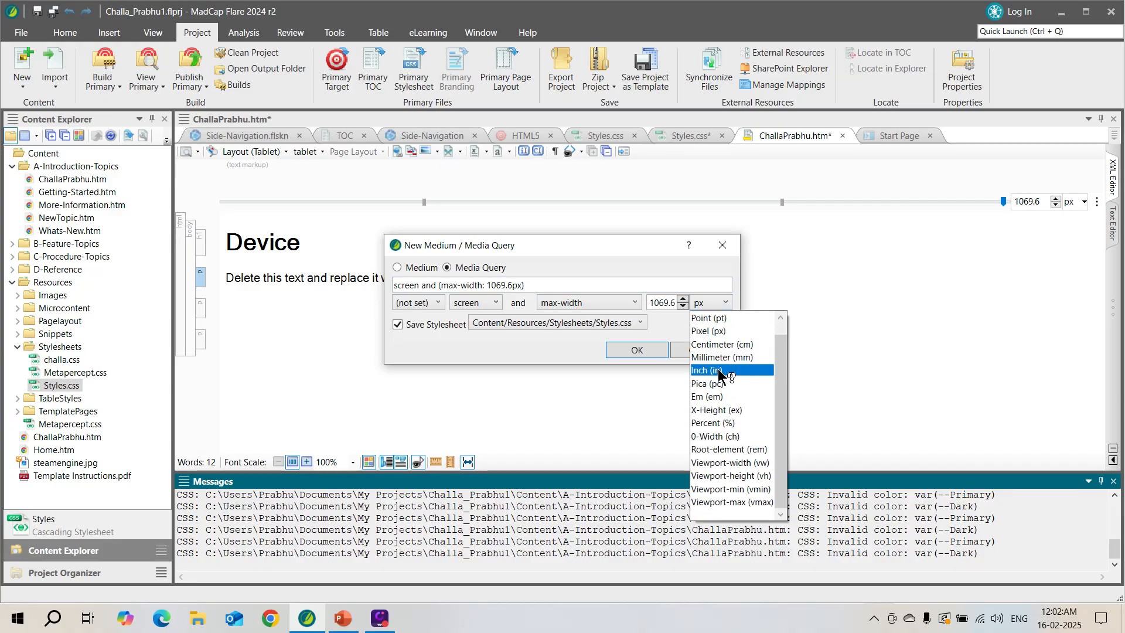
left_click(718, 371)
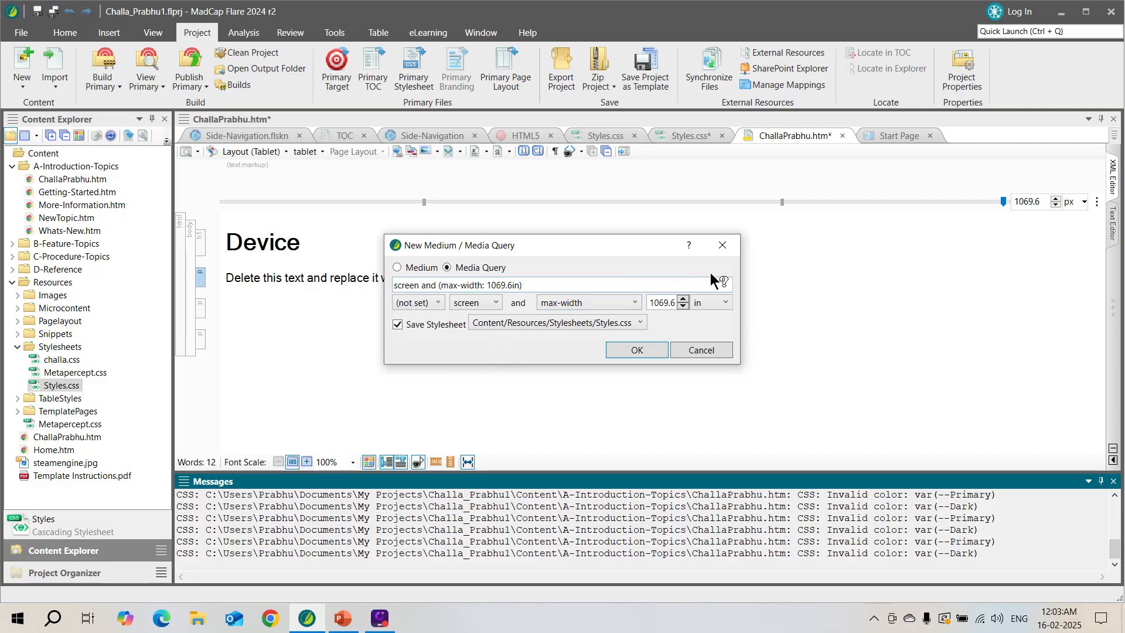
left_click(723, 245)
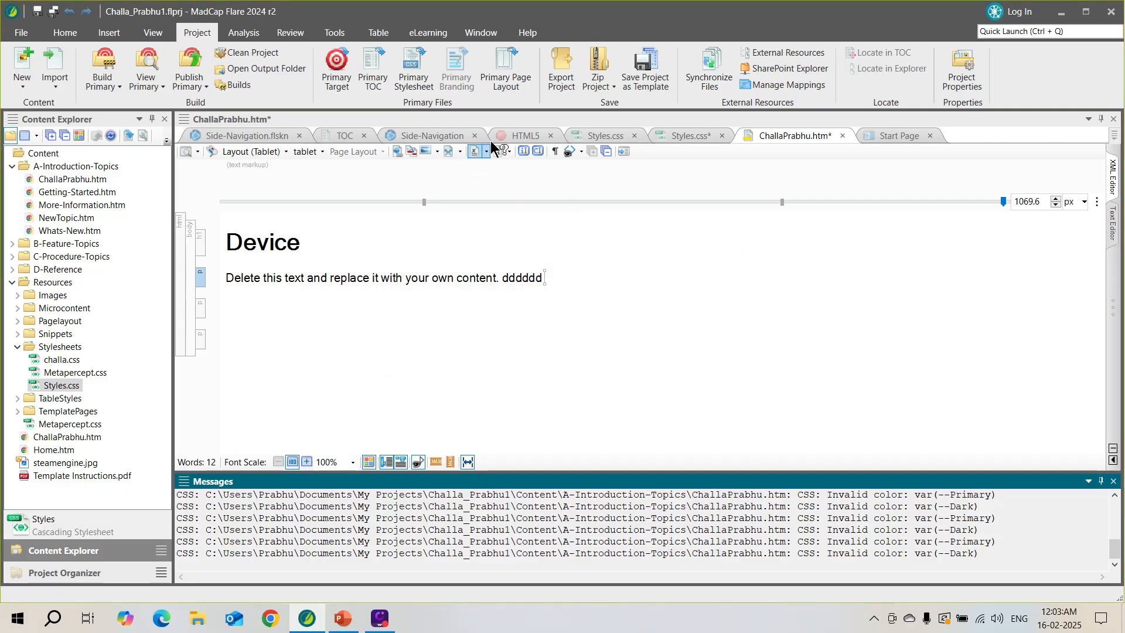
- Go to the Styles.css stylesheet editor and review its medium commands and the list of available media
left_click(606, 137)
left_click(691, 136)
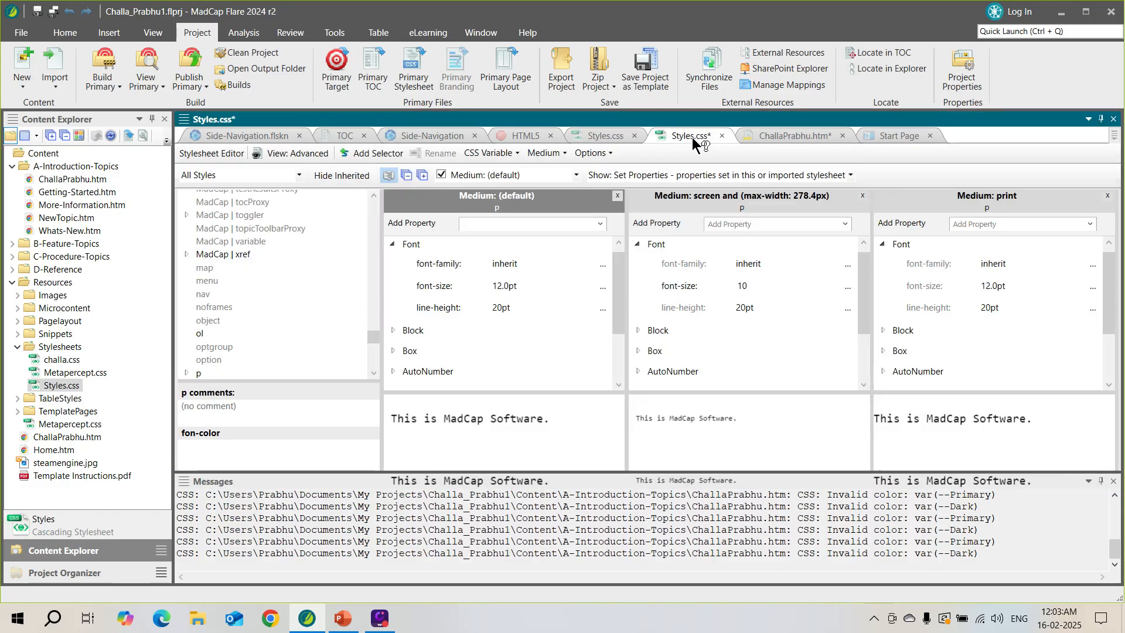
left_click(562, 153)
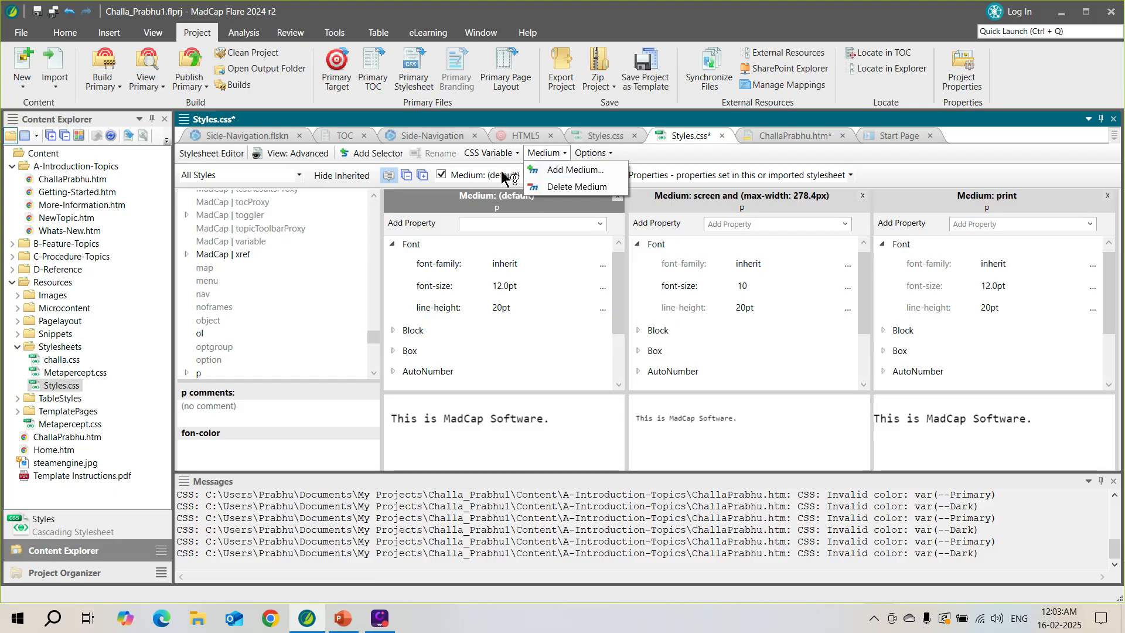
left_click(527, 175)
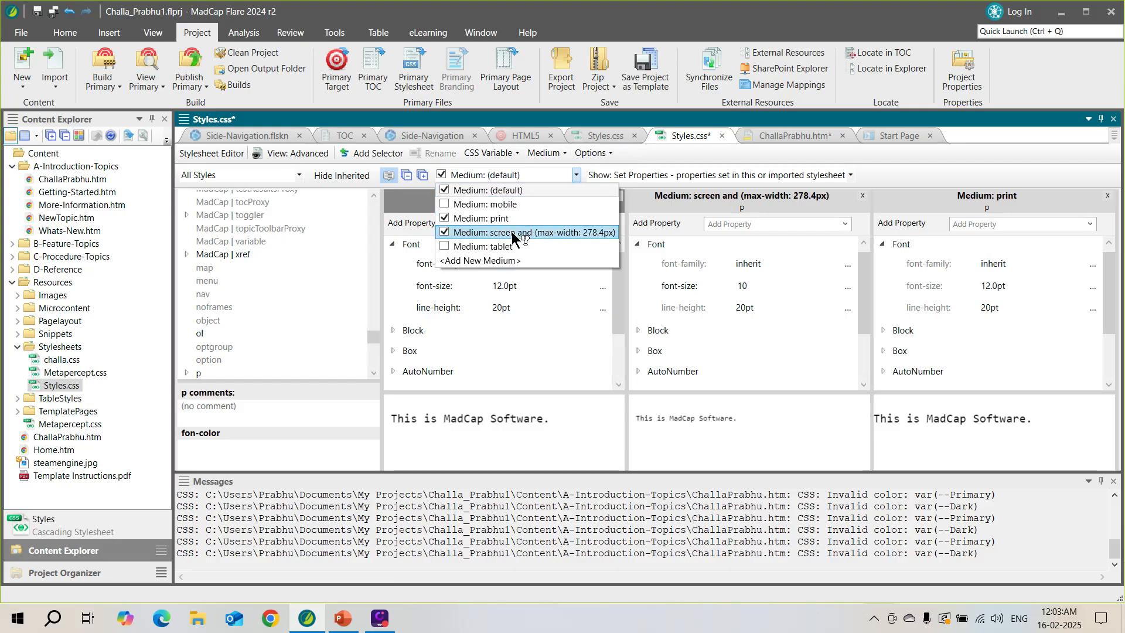
left_click(772, 151)
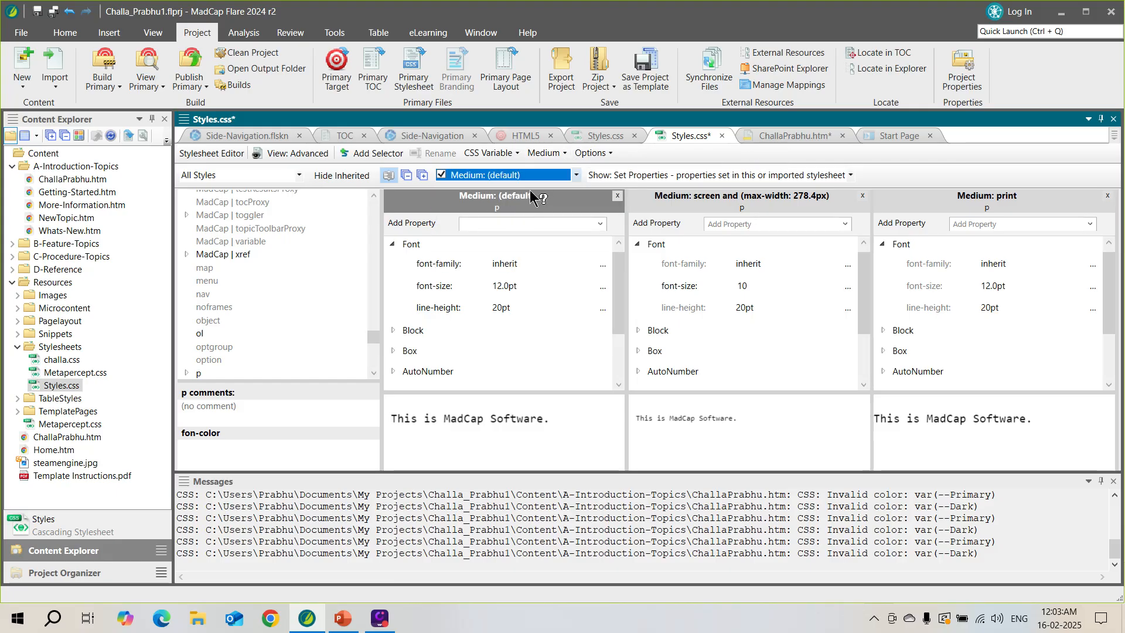
left_click(574, 174)
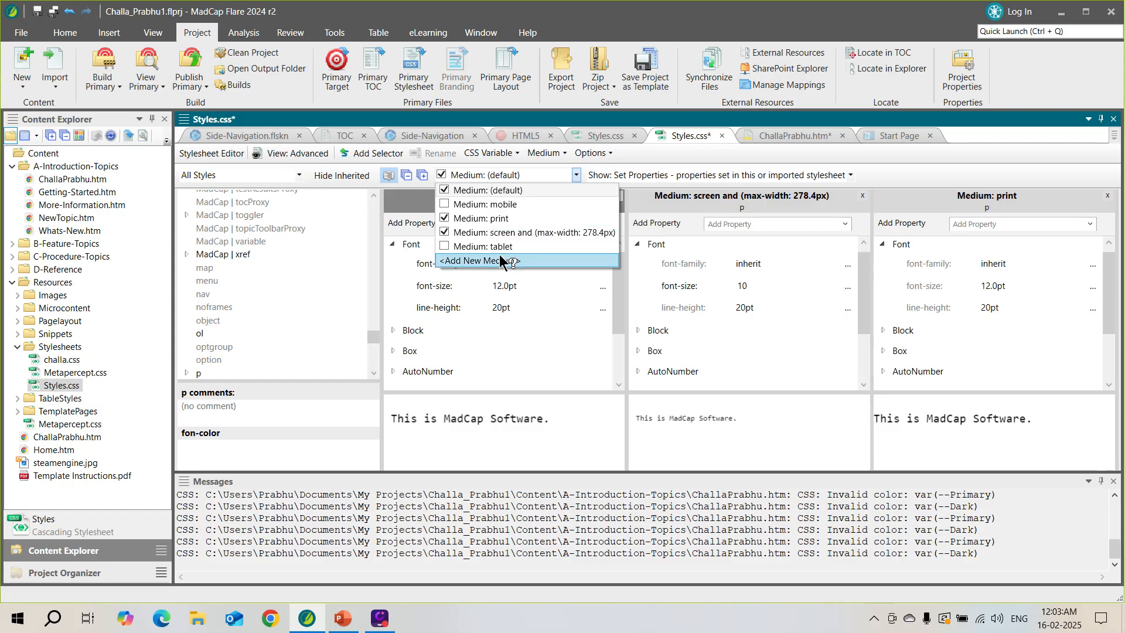
left_click(664, 148)
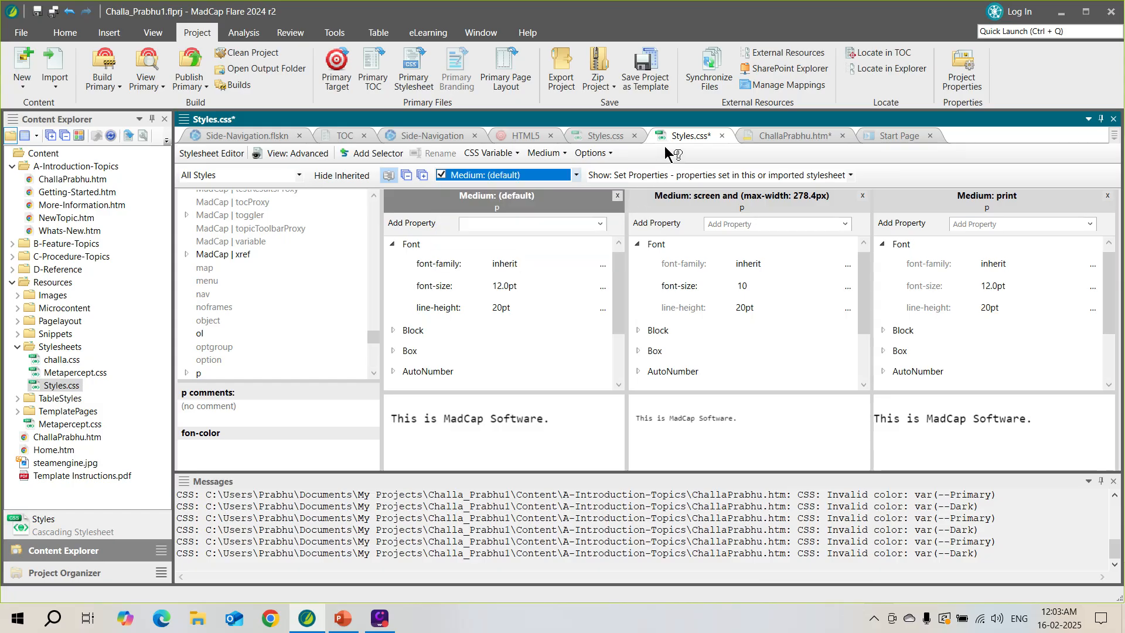
- Start adding a medium to Styles.css, compare the Medium and Media Query settings, and cancel without adding anything
left_click(612, 156)
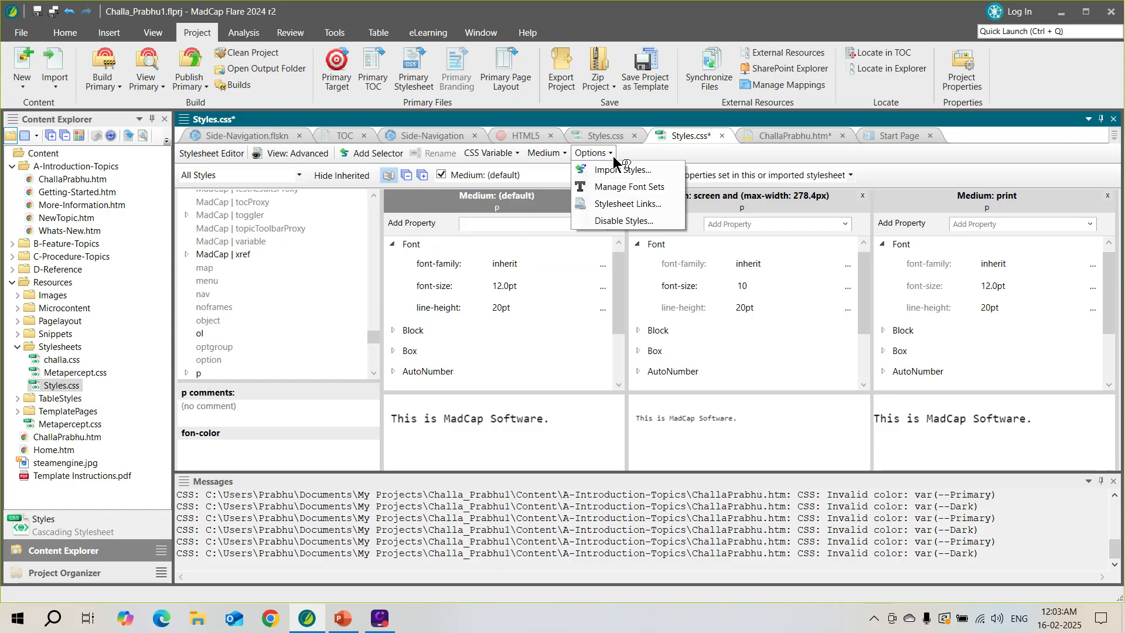
left_click(565, 153)
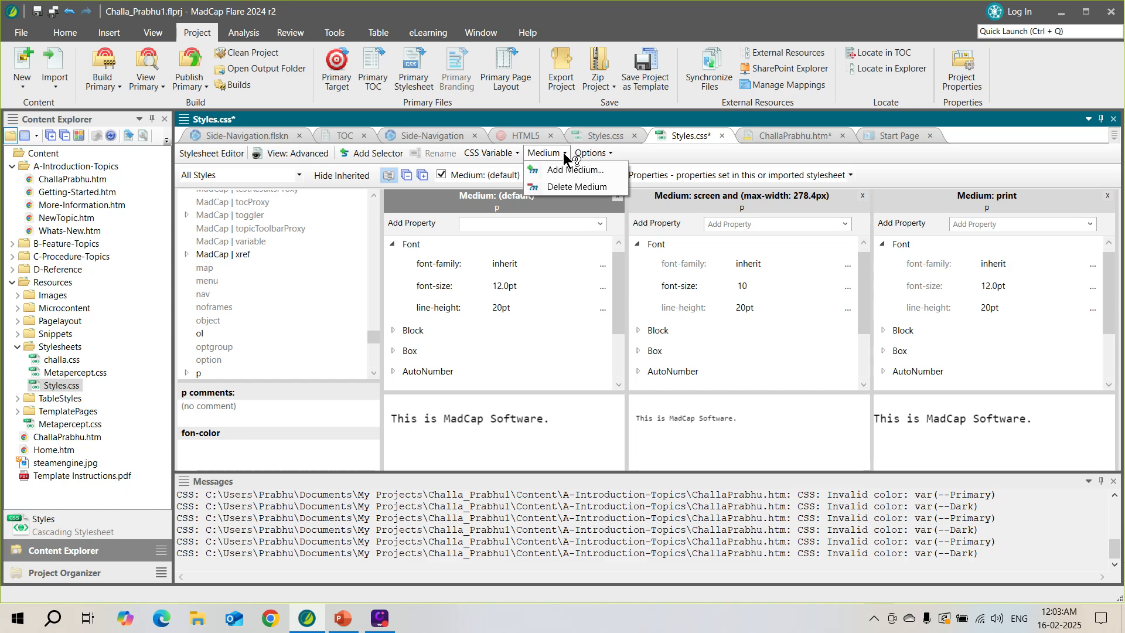
left_click(557, 168)
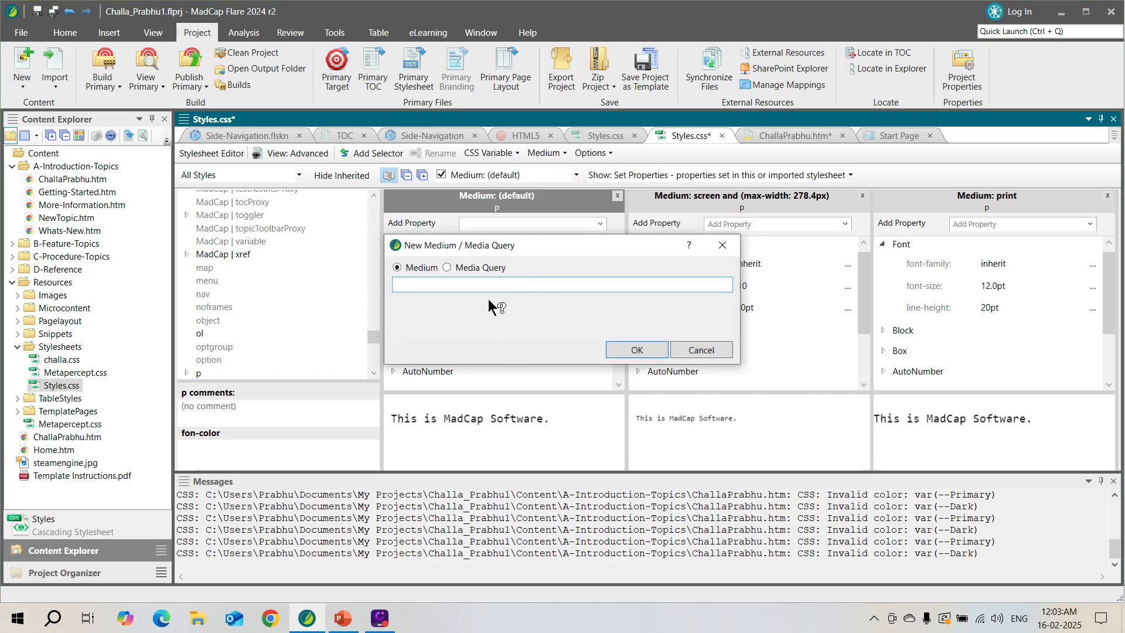
left_click(475, 269)
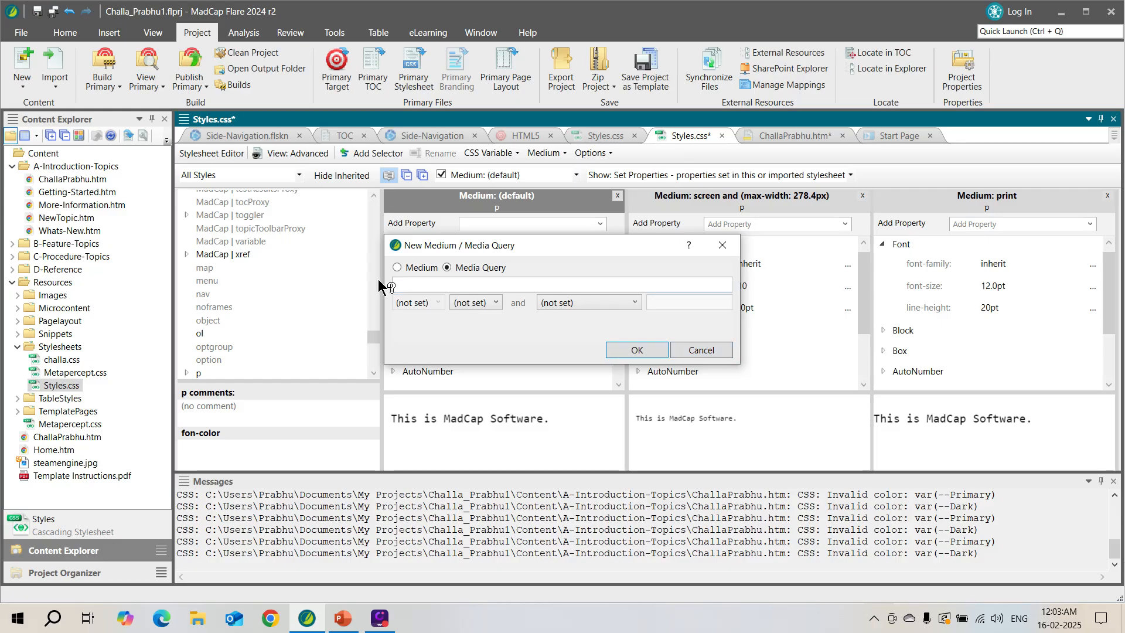
left_click(397, 268)
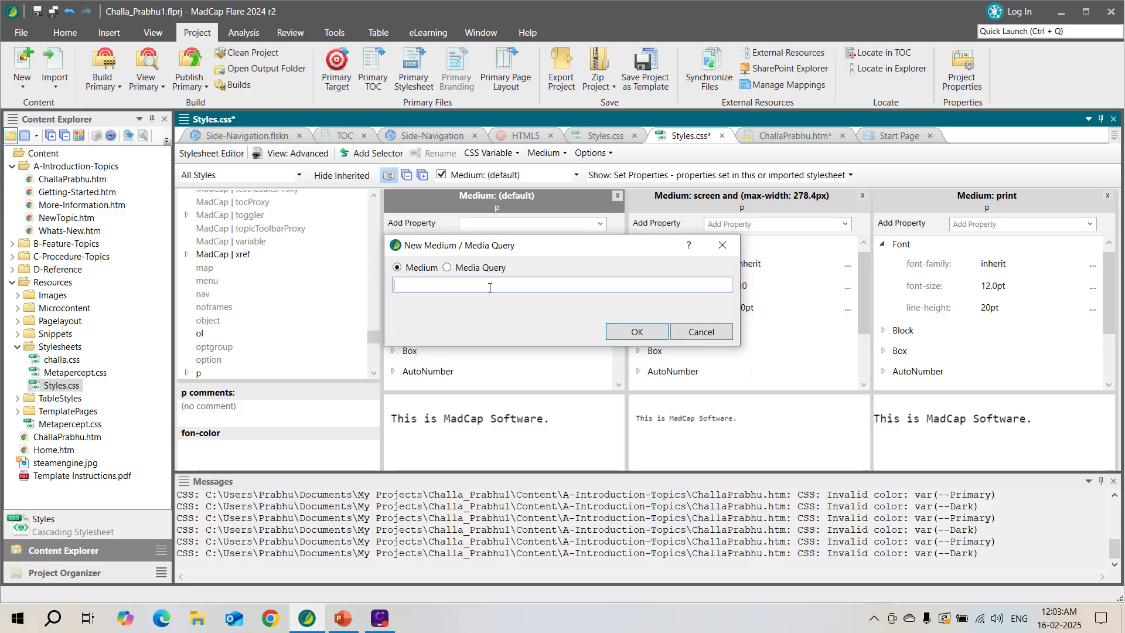
left_click(701, 329)
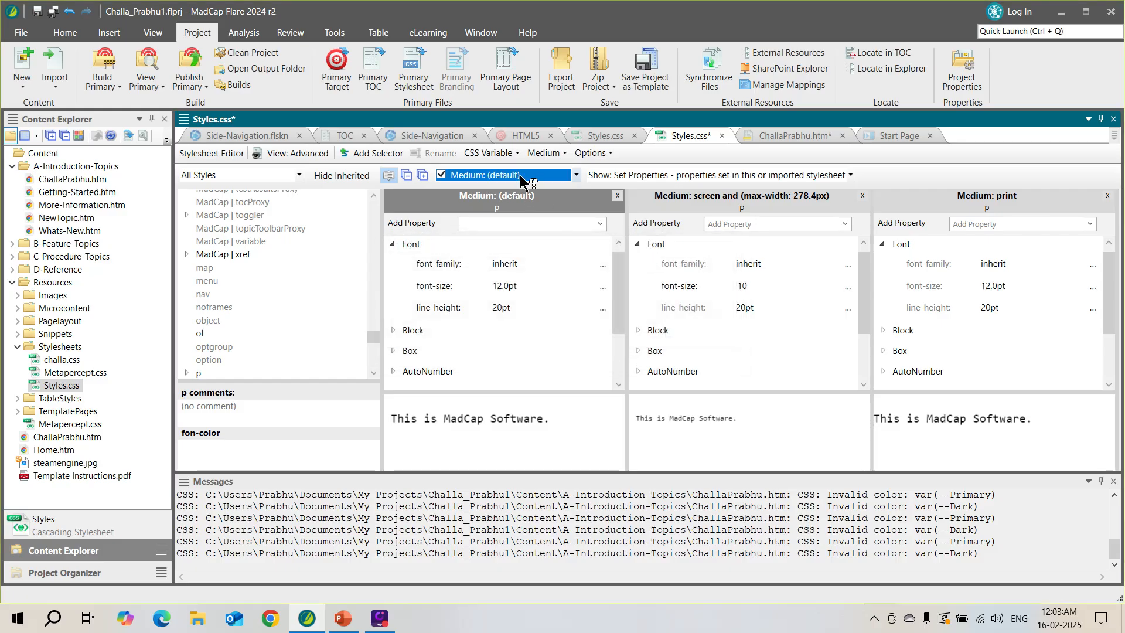
- View the Add New Medium dialog from the stylesheet's media list and close it without creating a medium
left_click(575, 174)
left_click(477, 260)
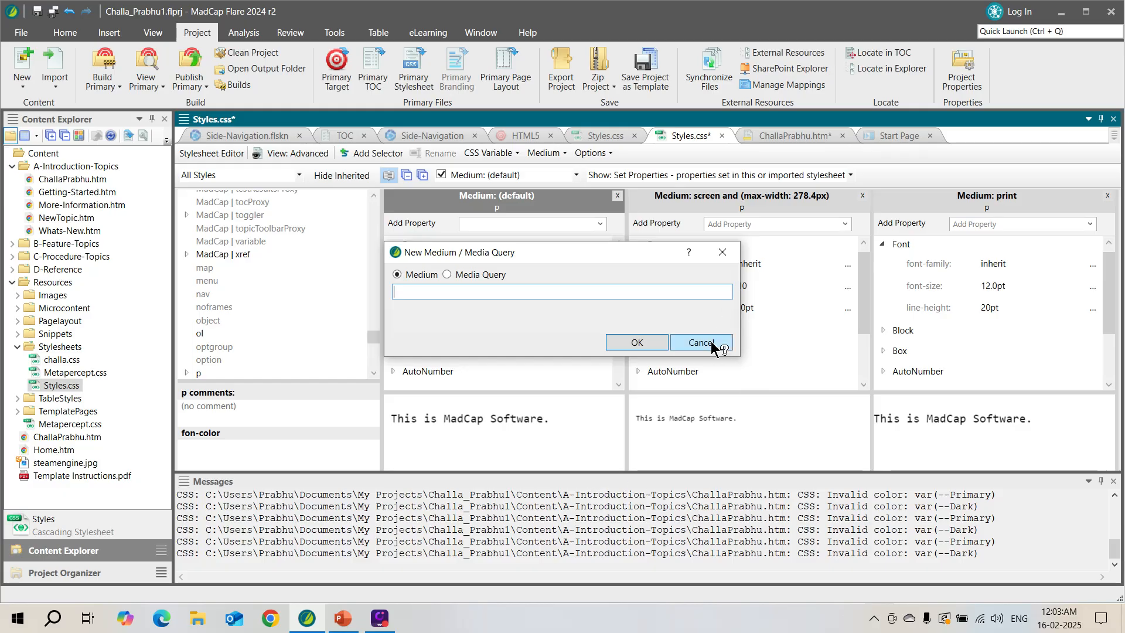
left_click(723, 253)
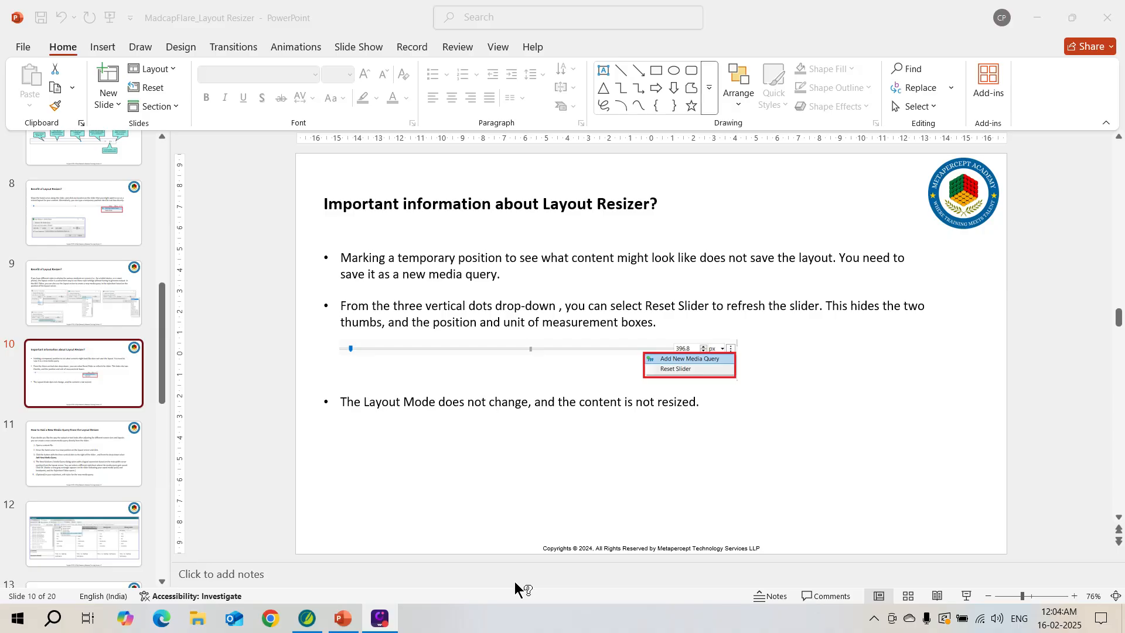
- In MadCap Flare, mark about 463 px on the ChallaPrabhu.htm layout resizer and preview its new media query without saving it
left_click(1045, 18)
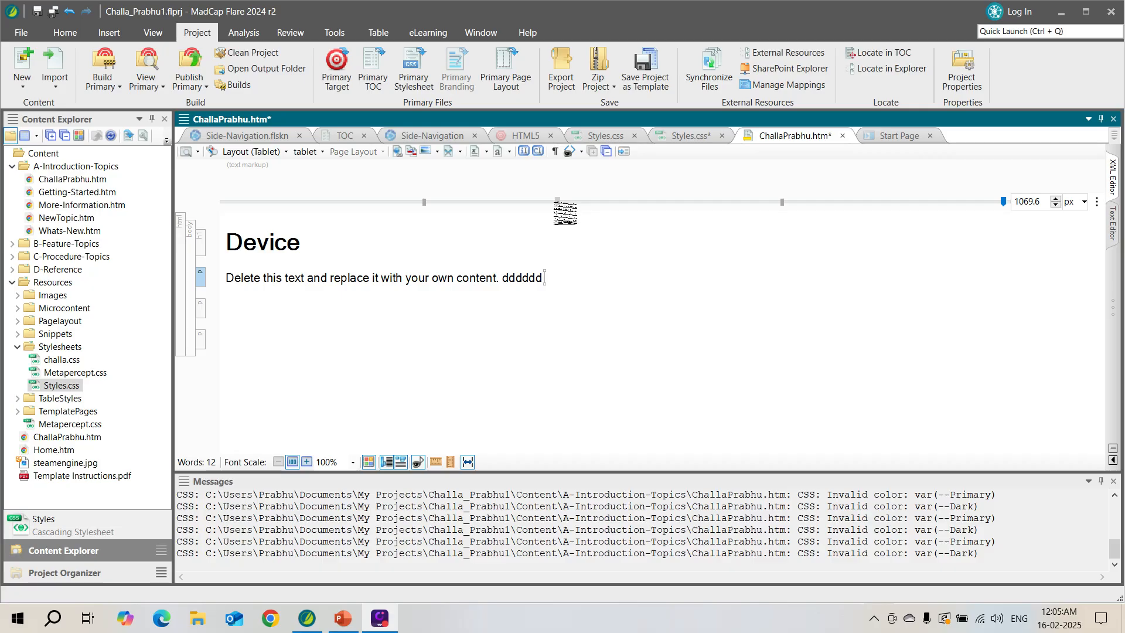
left_click(556, 203)
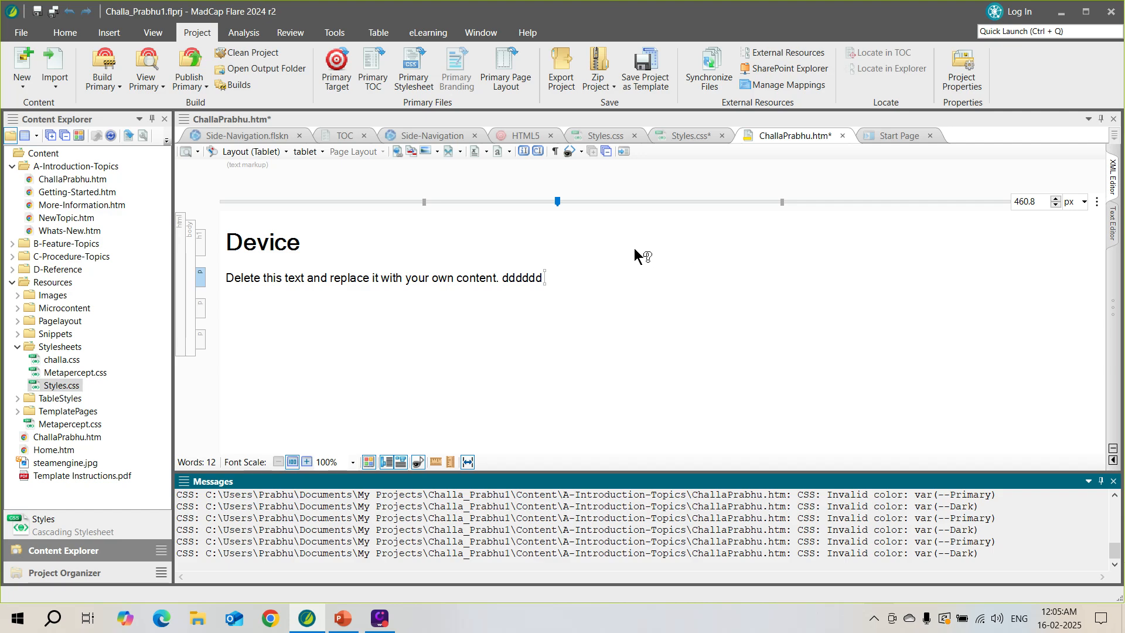
left_click_drag(560, 202, 559, 202)
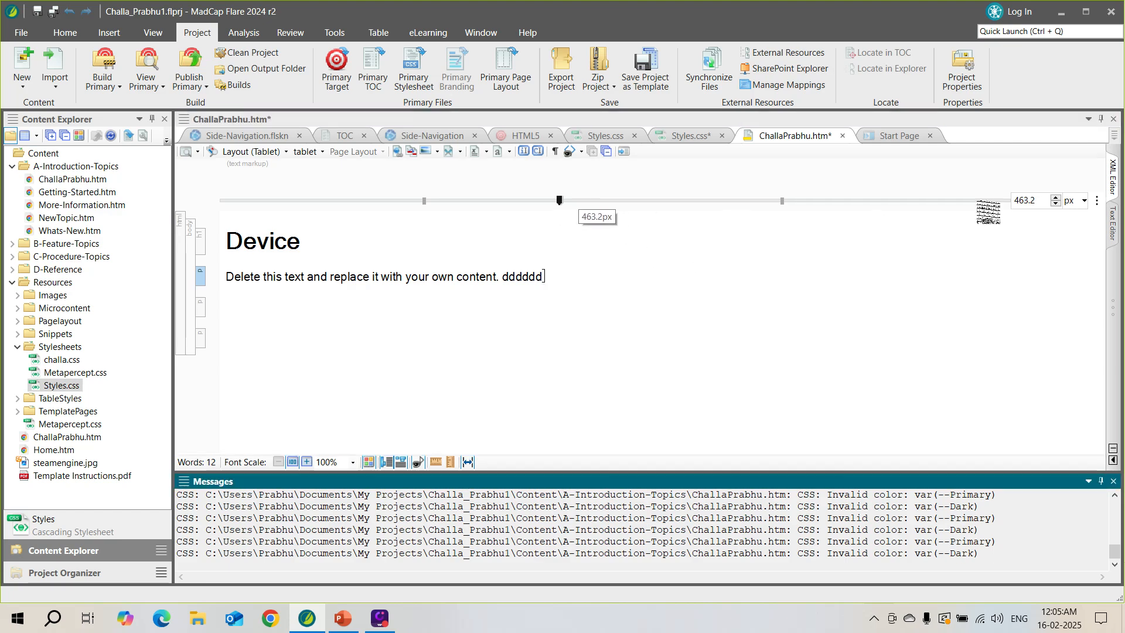
left_click(1096, 202)
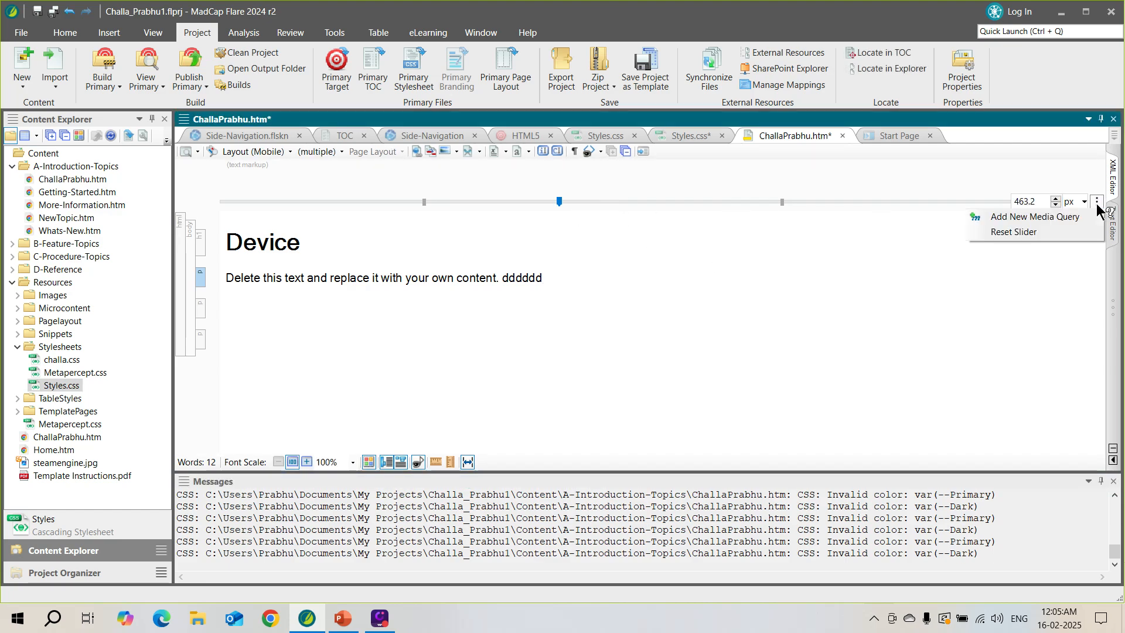
left_click(1003, 216)
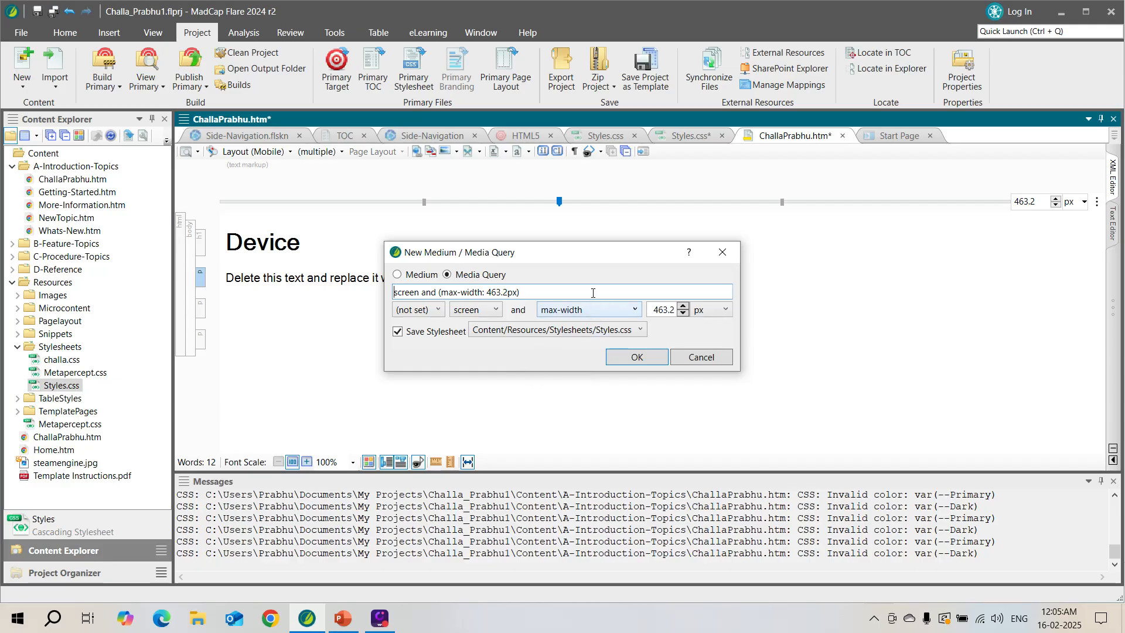
left_click(722, 253)
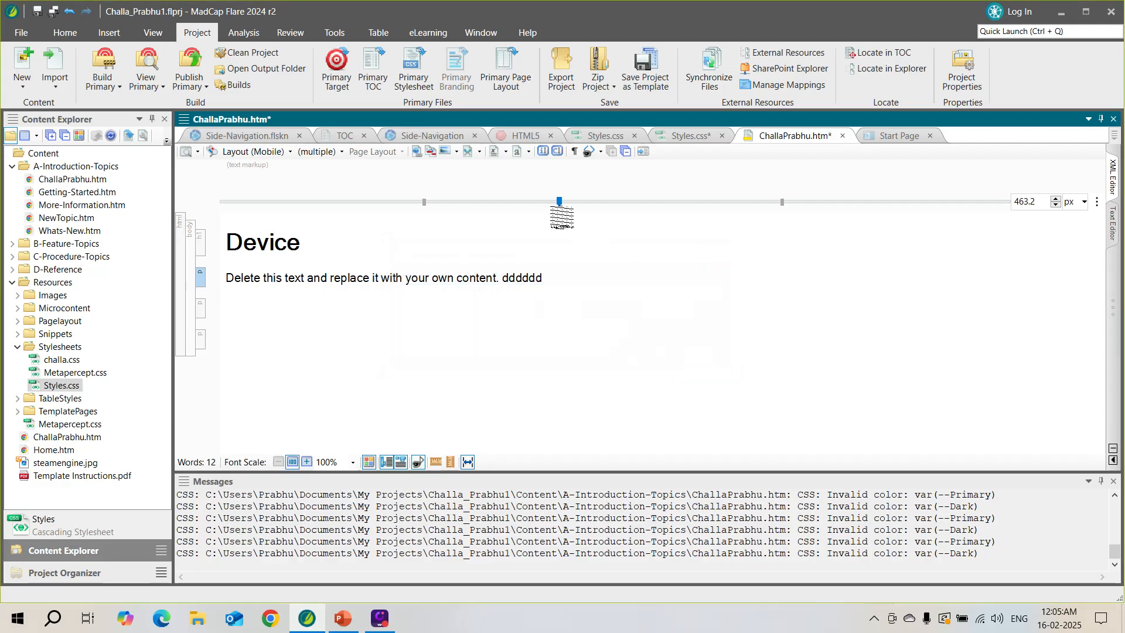
- Mark about 498 px on the layout resizer, preview its new media query without saving, and switch to the PowerPoint presentation
left_click(584, 202)
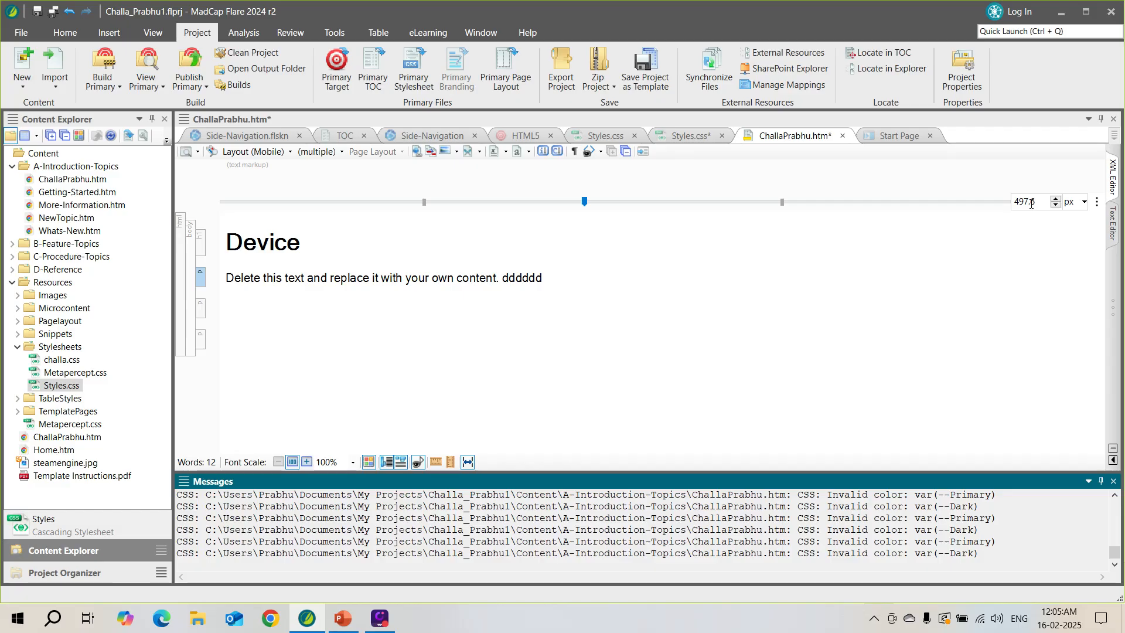
left_click(1097, 203)
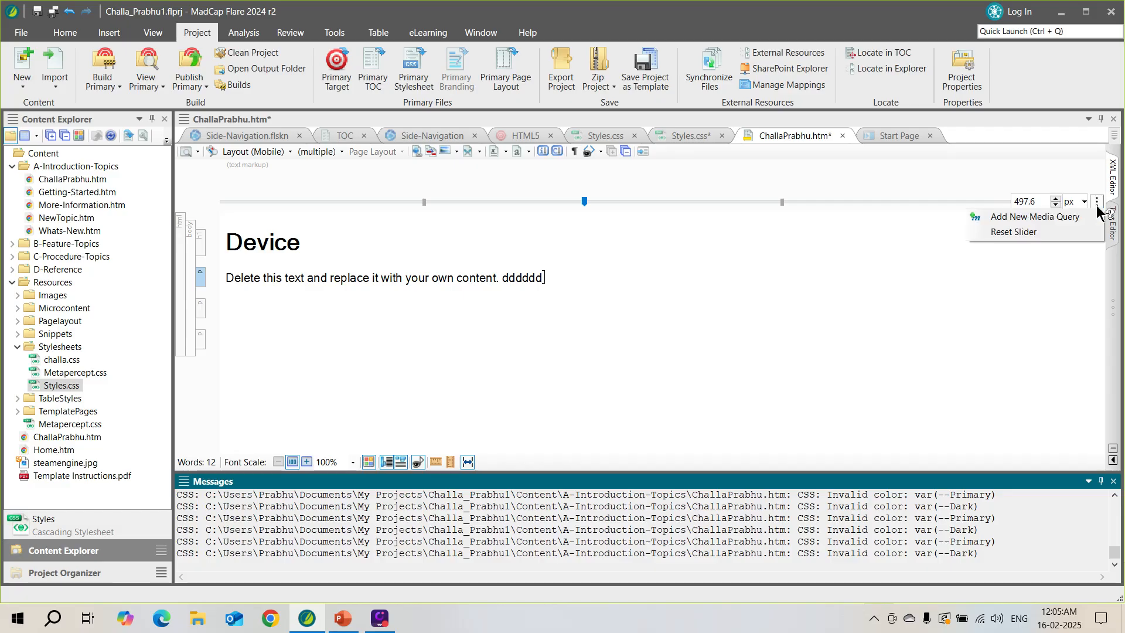
left_click(1056, 216)
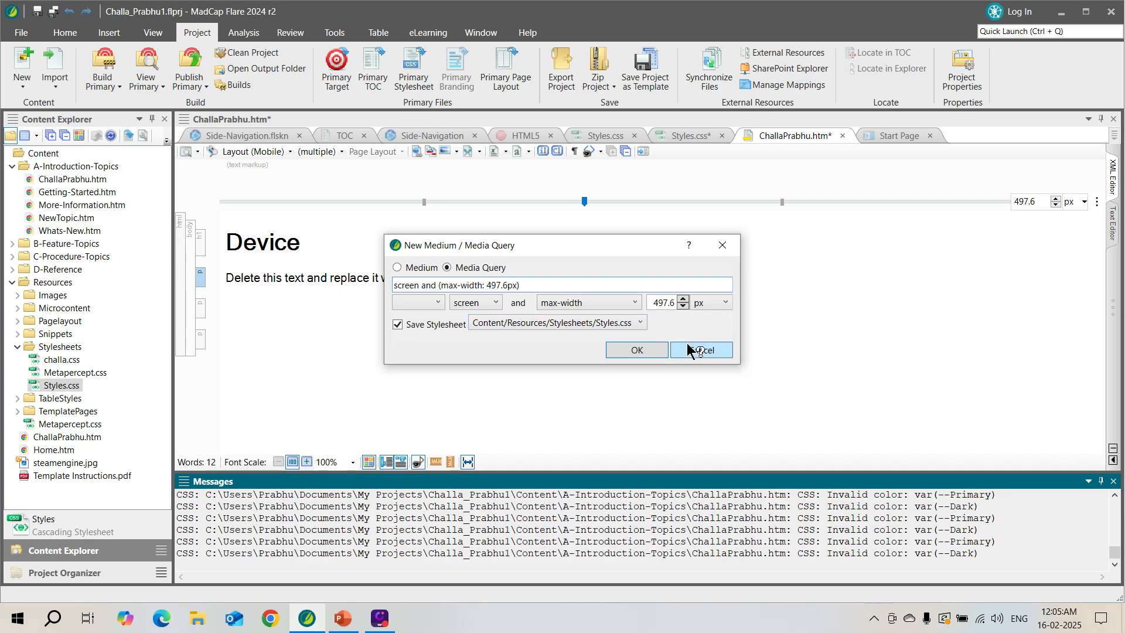
left_click(704, 351)
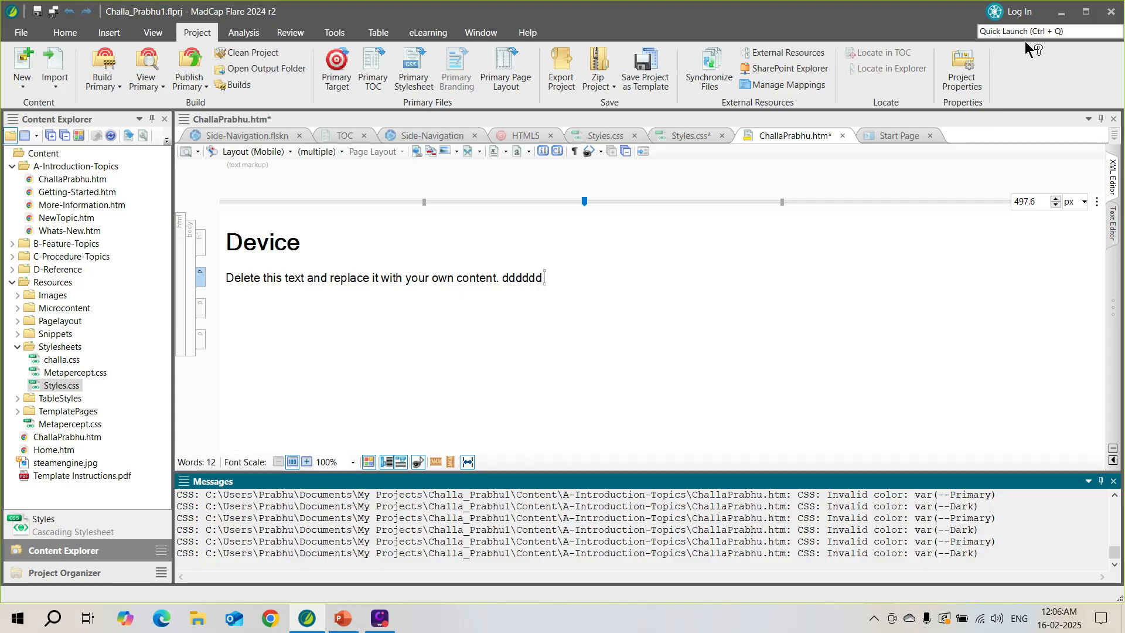
left_click(1060, 12)
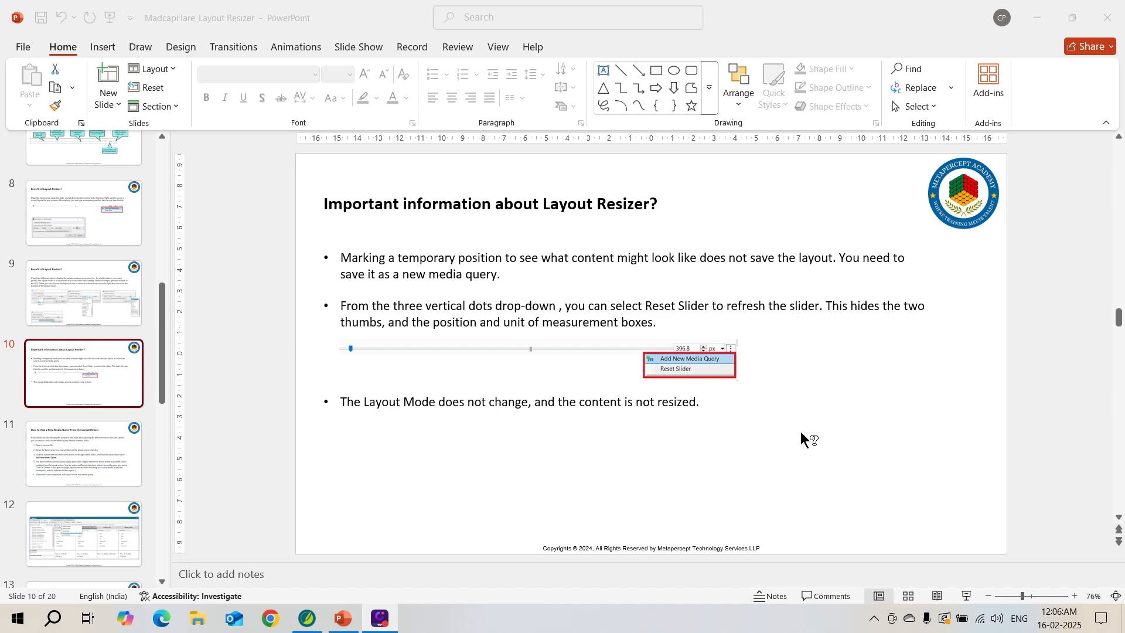
- Switch back to MadCap Flare and reset the layout resizer's slider in ChallaPrabhu.htm
left_click(1038, 17)
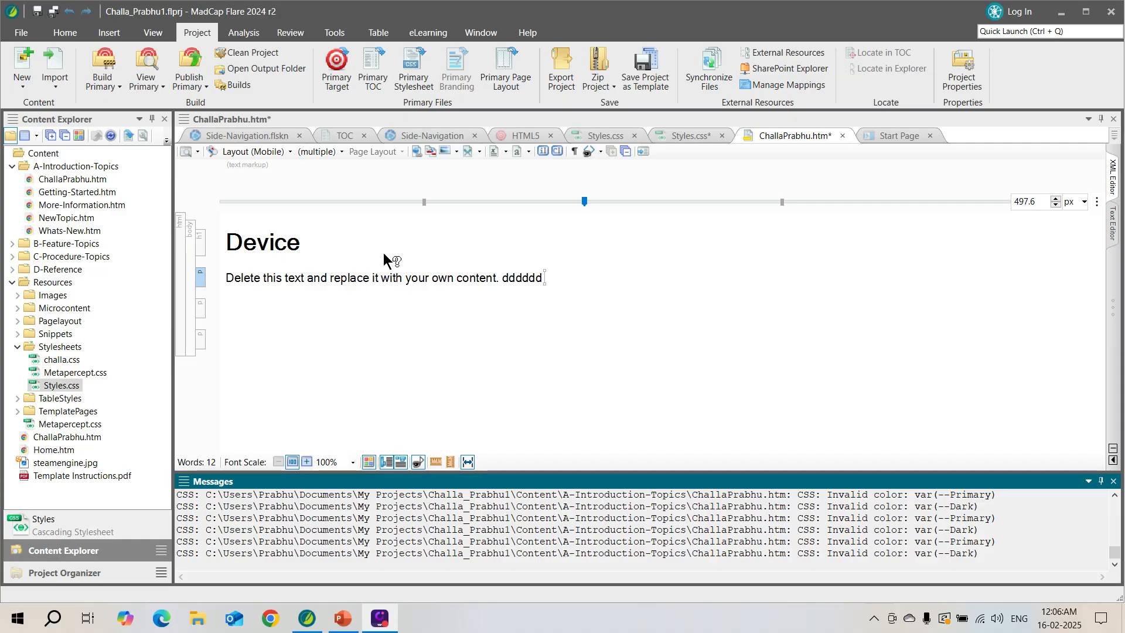
left_click(1095, 203)
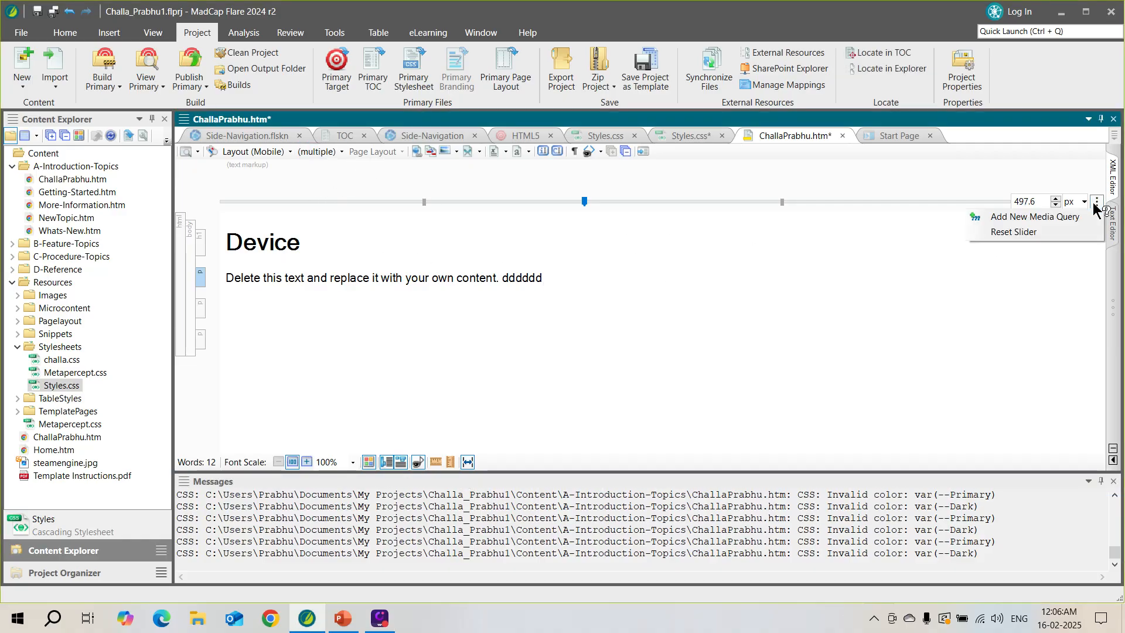
left_click(1034, 233)
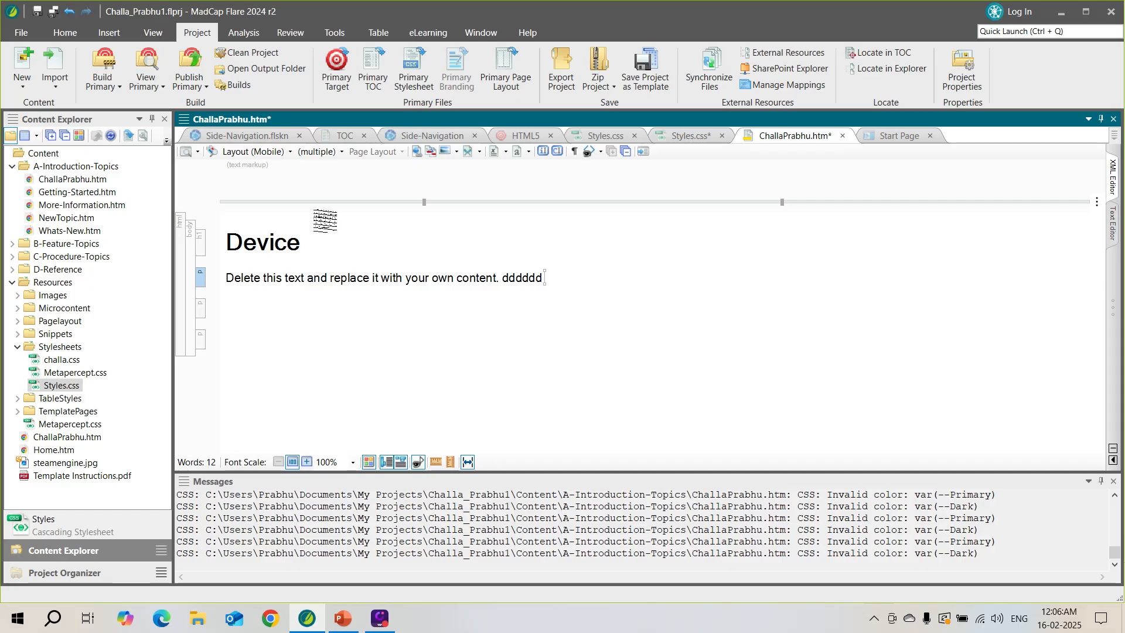
- Review the stylesheet mediums available for ChallaPrabhu.htm and switch the topic to Web Layout
left_click(338, 153)
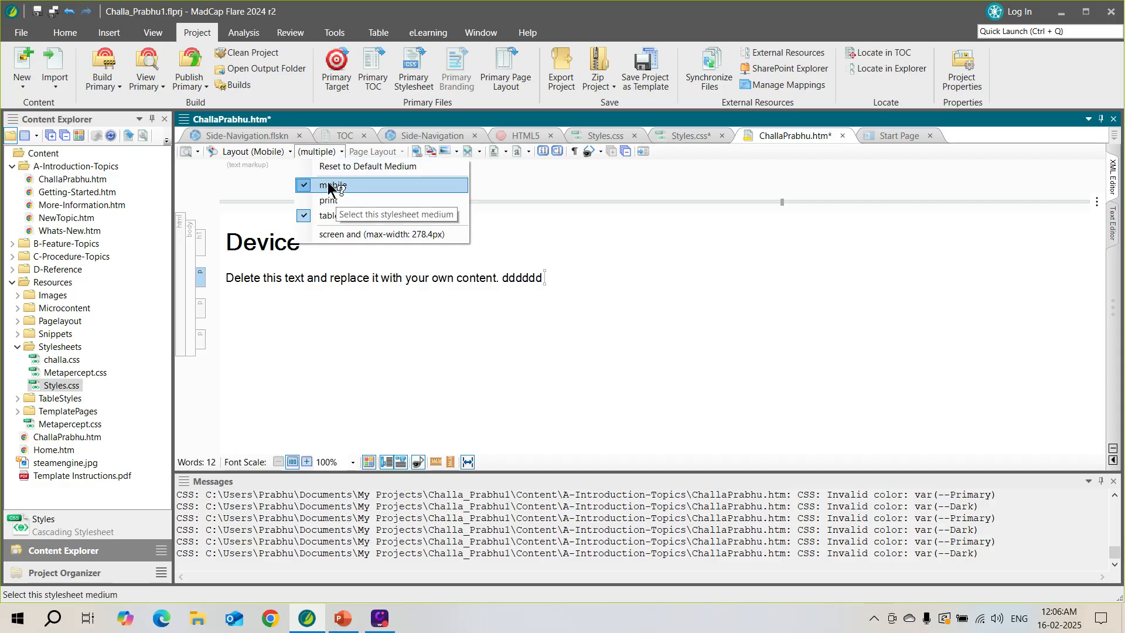
left_click(317, 308)
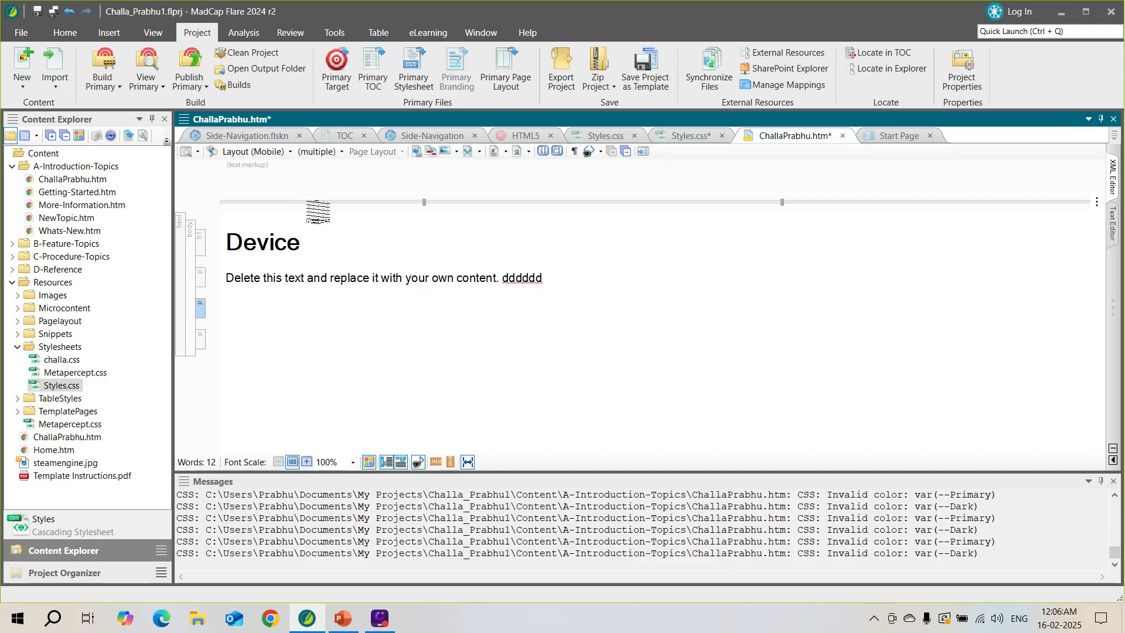
left_click(290, 153)
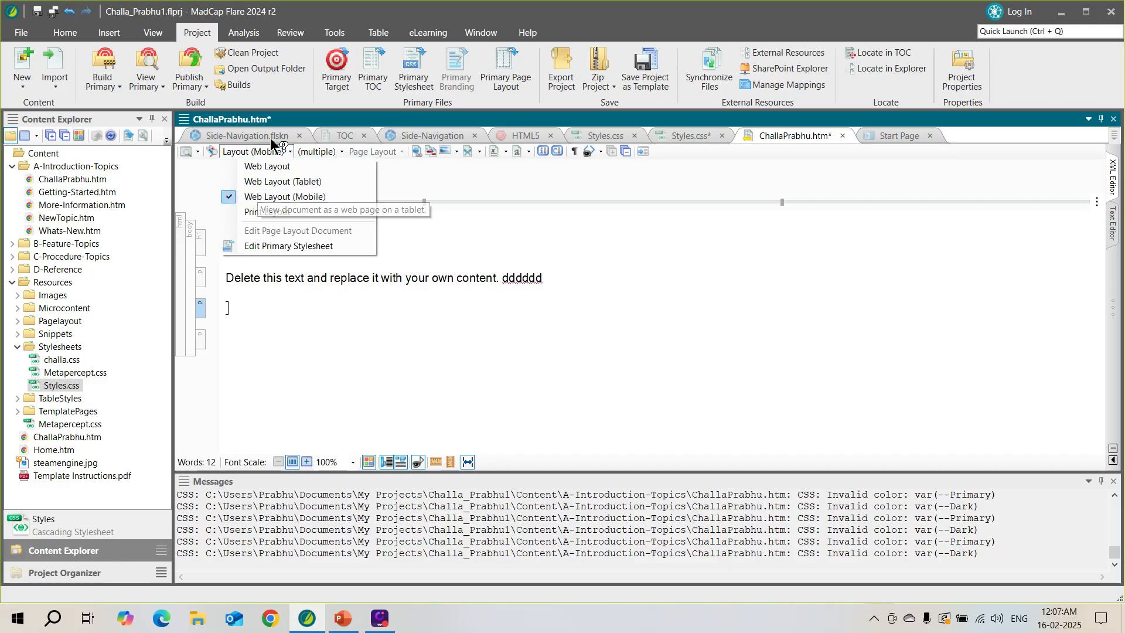
left_click(264, 167)
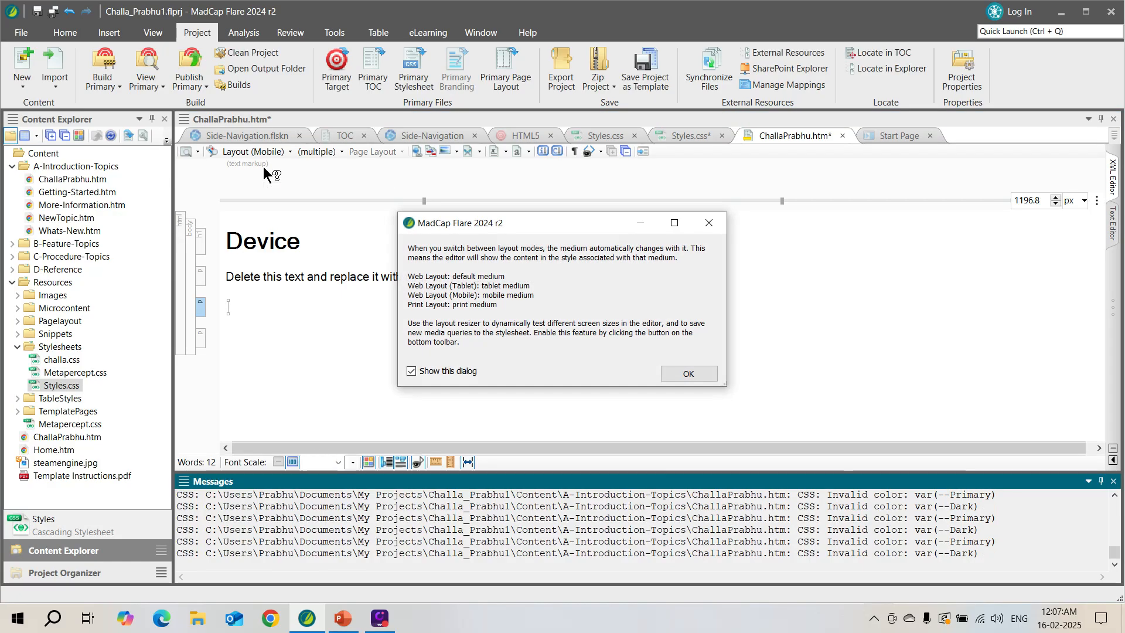
left_click(691, 373)
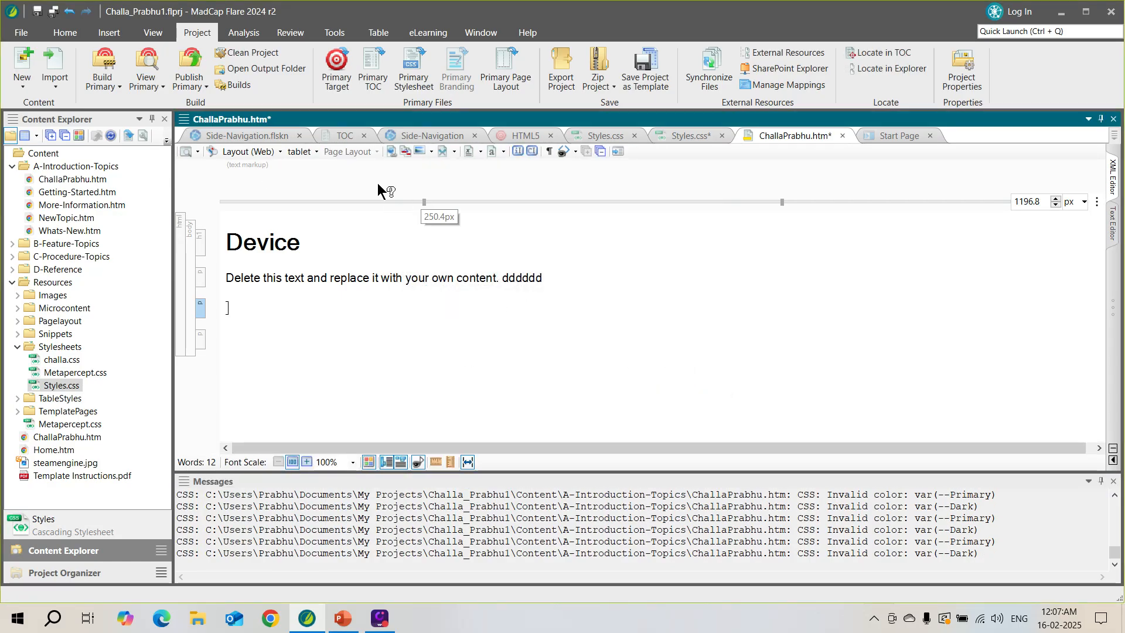
- Try the mobile stylesheet medium and switch ChallaPrabhu.htm to Print Layout
left_click(316, 151)
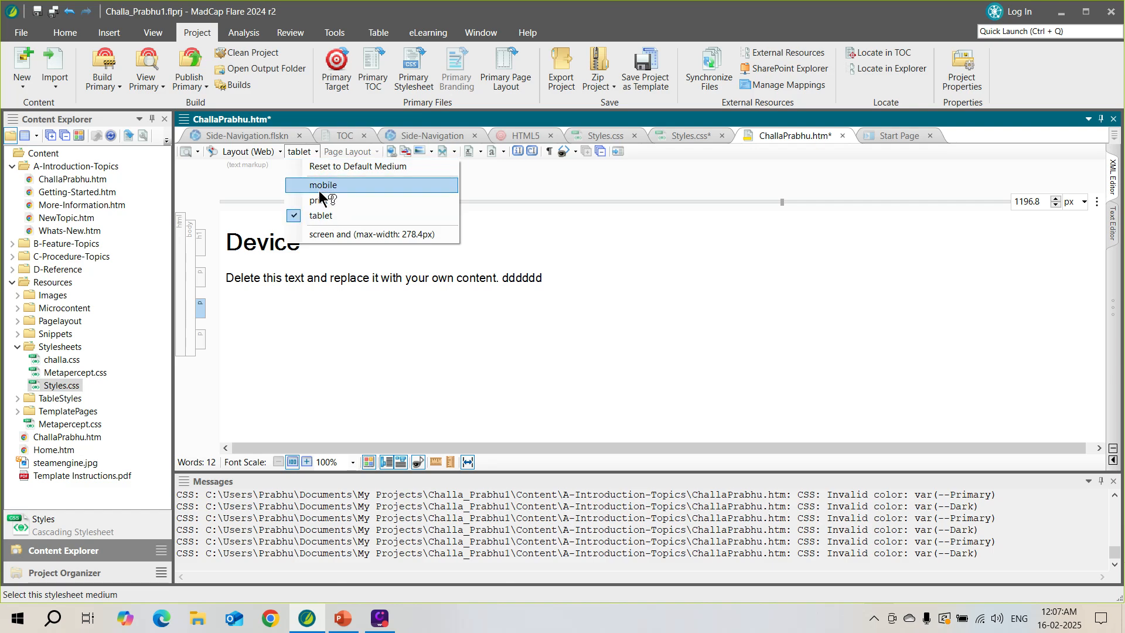
left_click(320, 186)
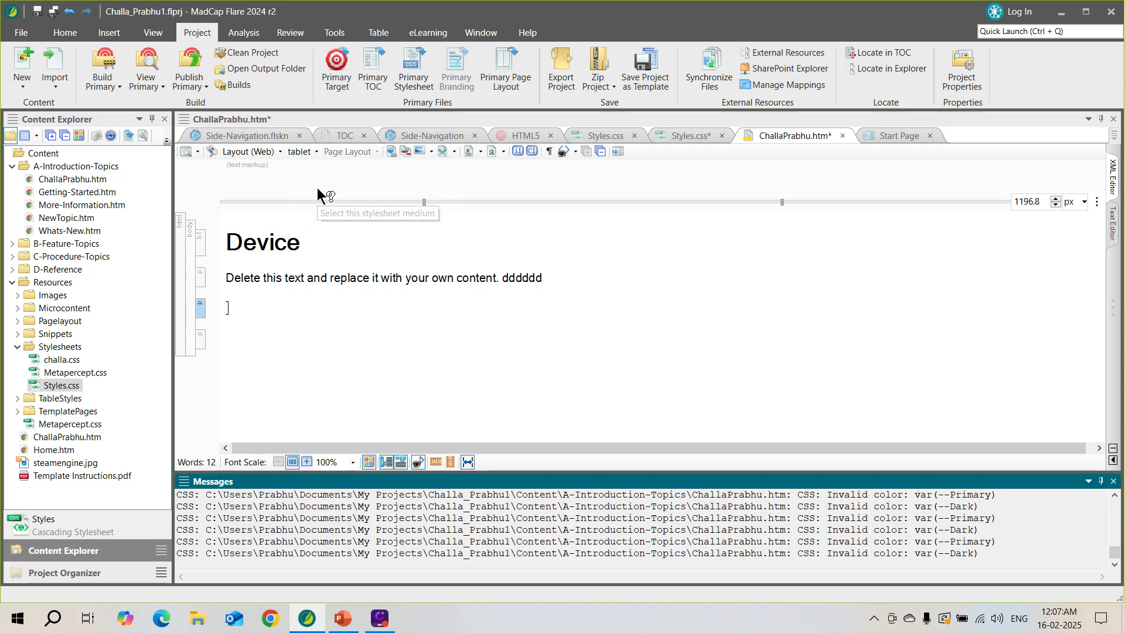
left_click(279, 151)
left_click(280, 212)
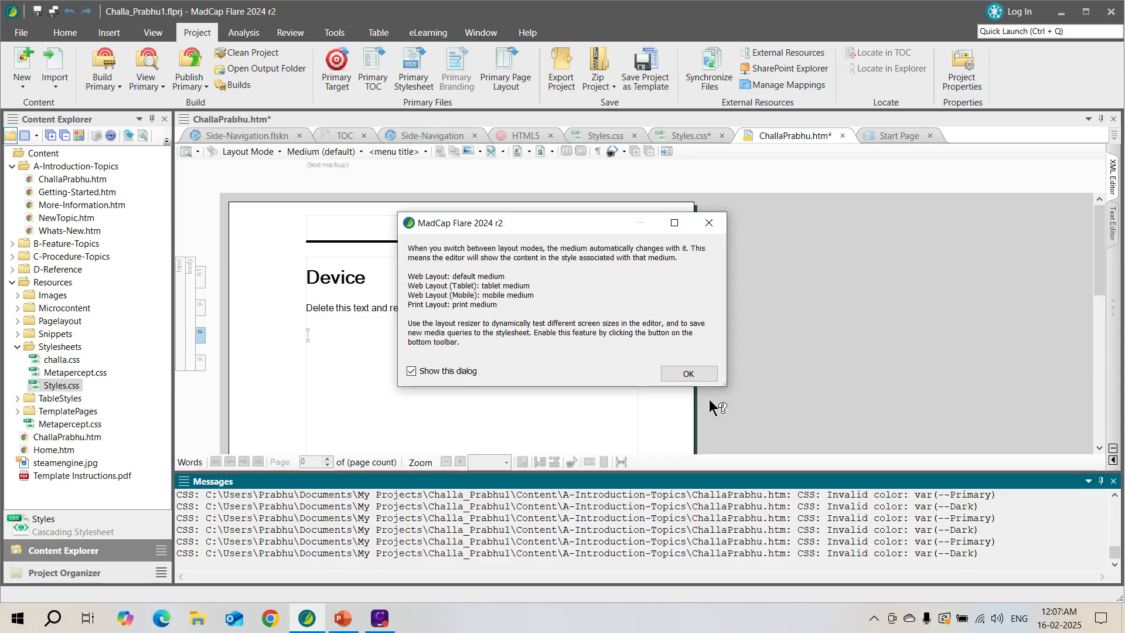
left_click(691, 373)
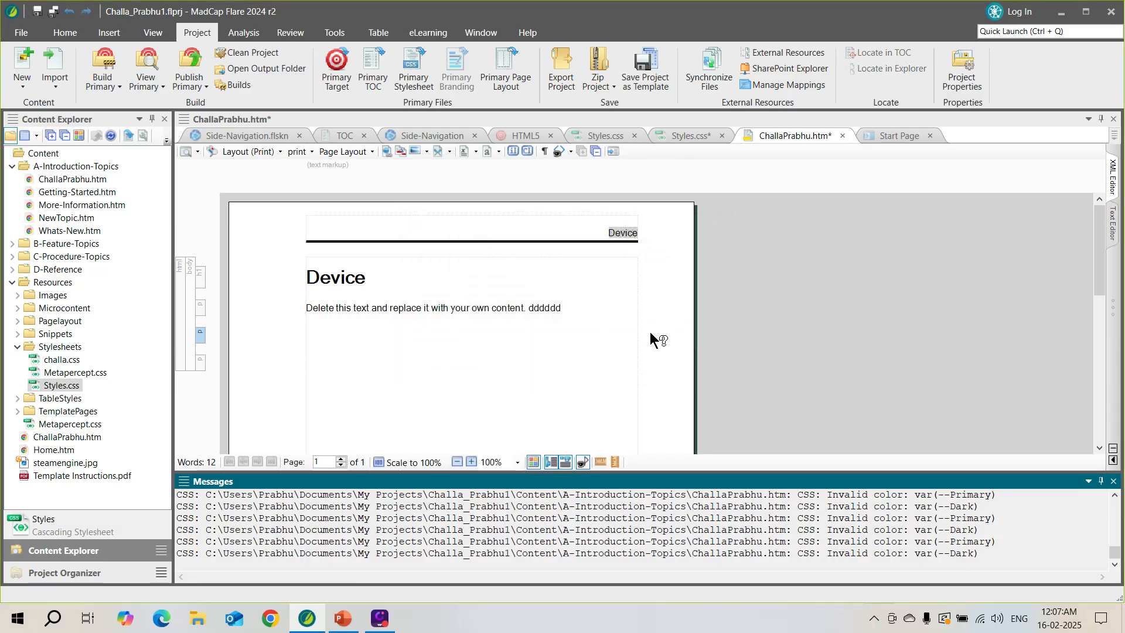
- Return ChallaPrabhu.htm to Web Layout and dismiss the layout mode notice
left_click(280, 152)
left_click(272, 167)
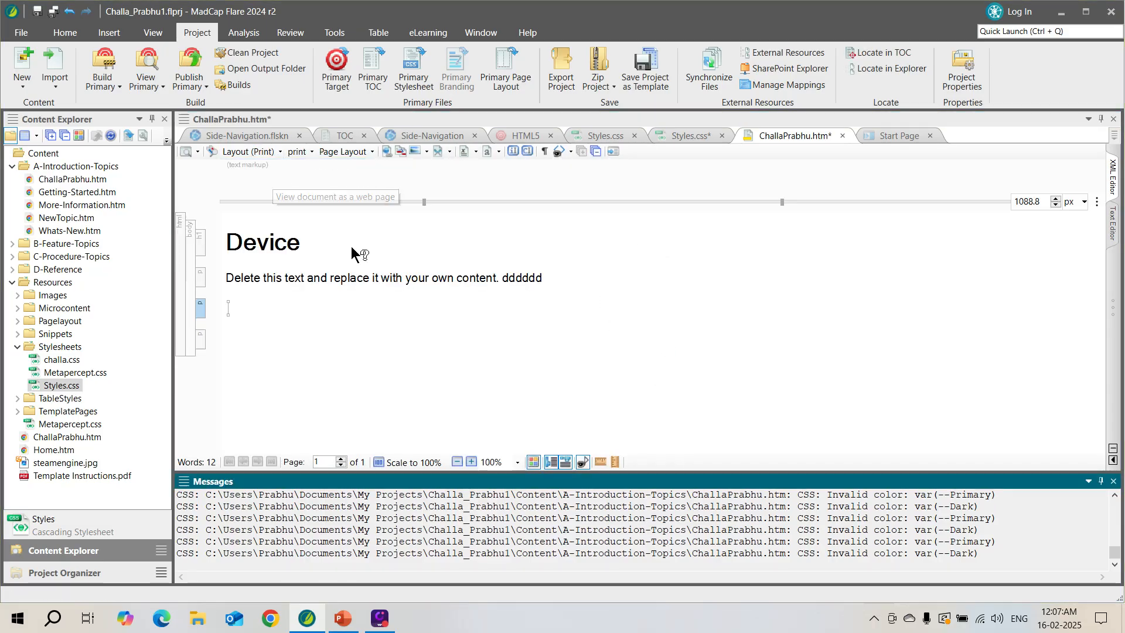
left_click(687, 375)
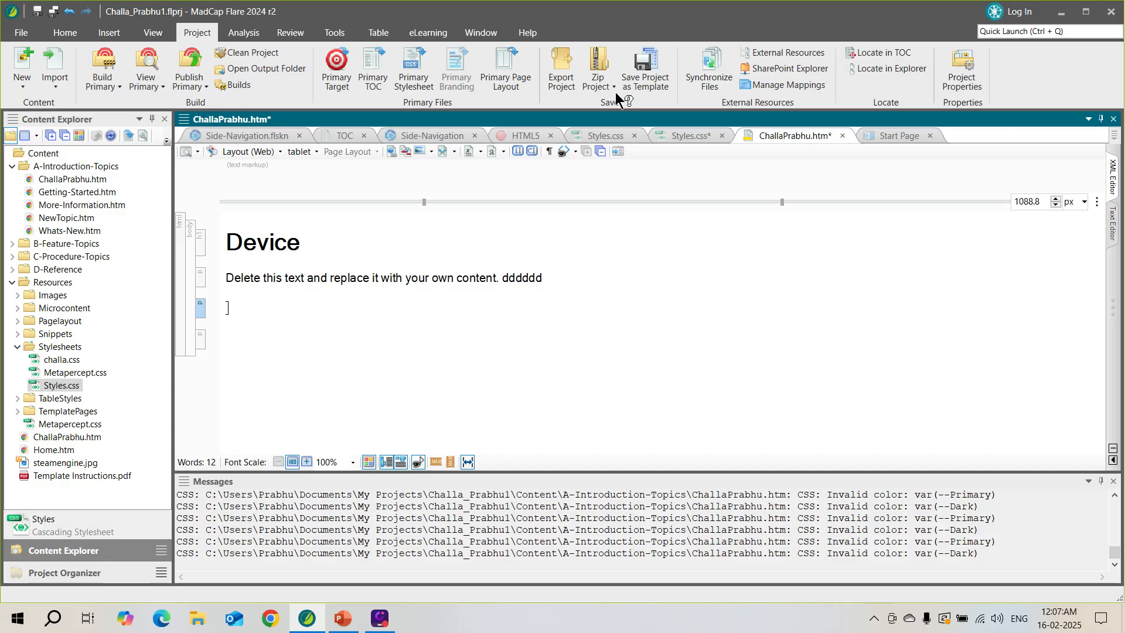
- Switch to the PowerPoint slide on adding a media query from the layout resizer and return to MadCap Flare
left_click(1043, 15)
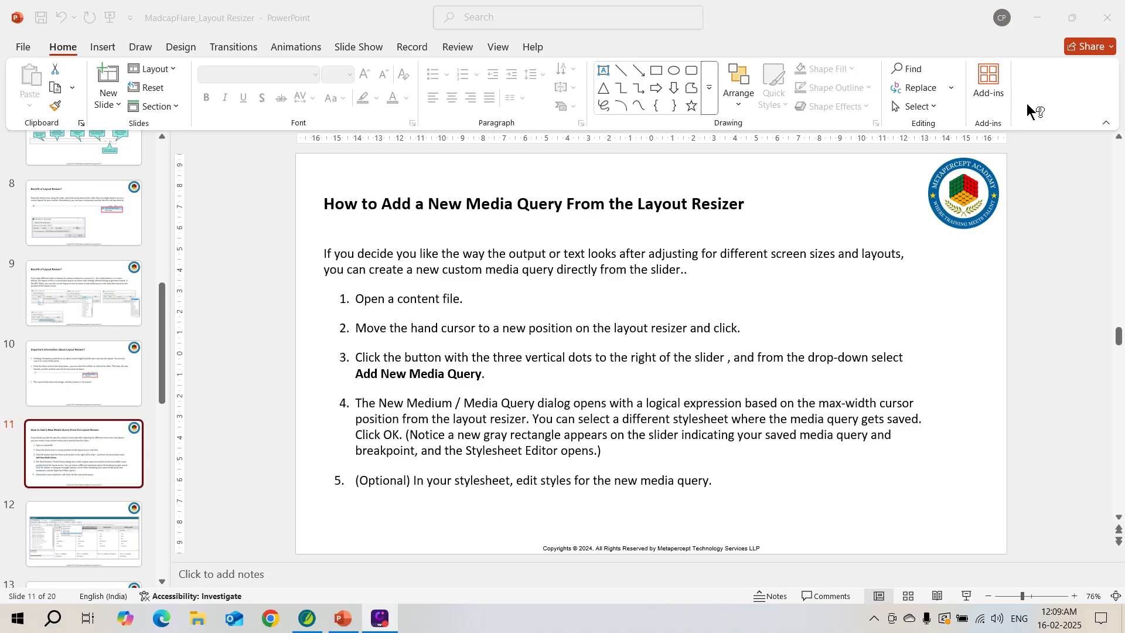
left_click(1045, 17)
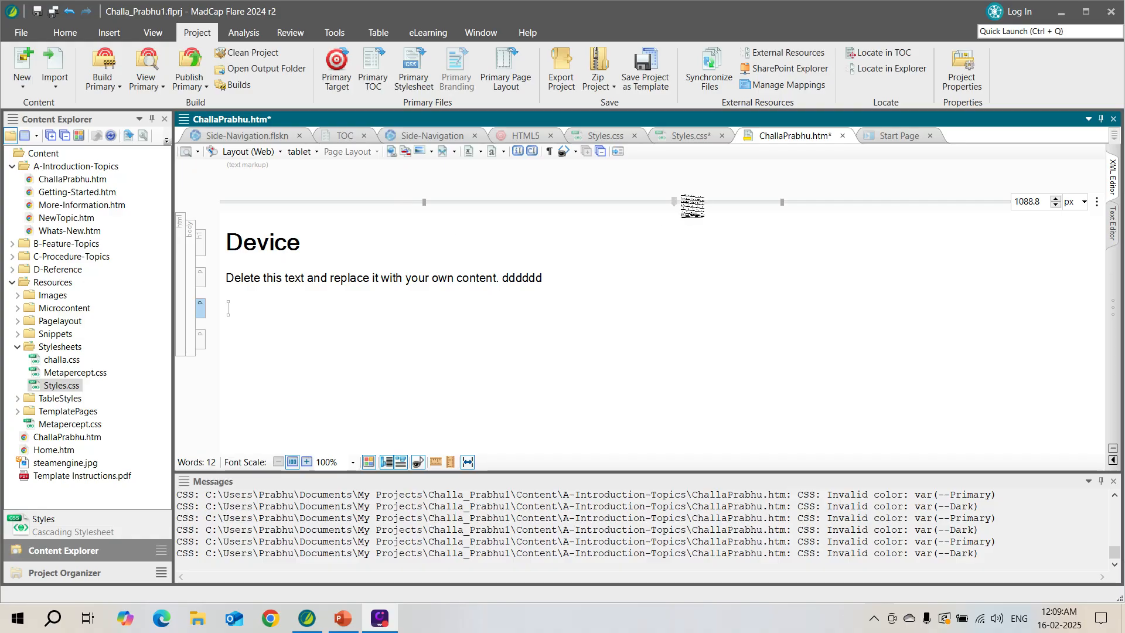
- Mark about 526 px on the ChallaPrabhu.htm layout resizer and start a new media query from that position
left_click_drag(624, 205, 606, 202)
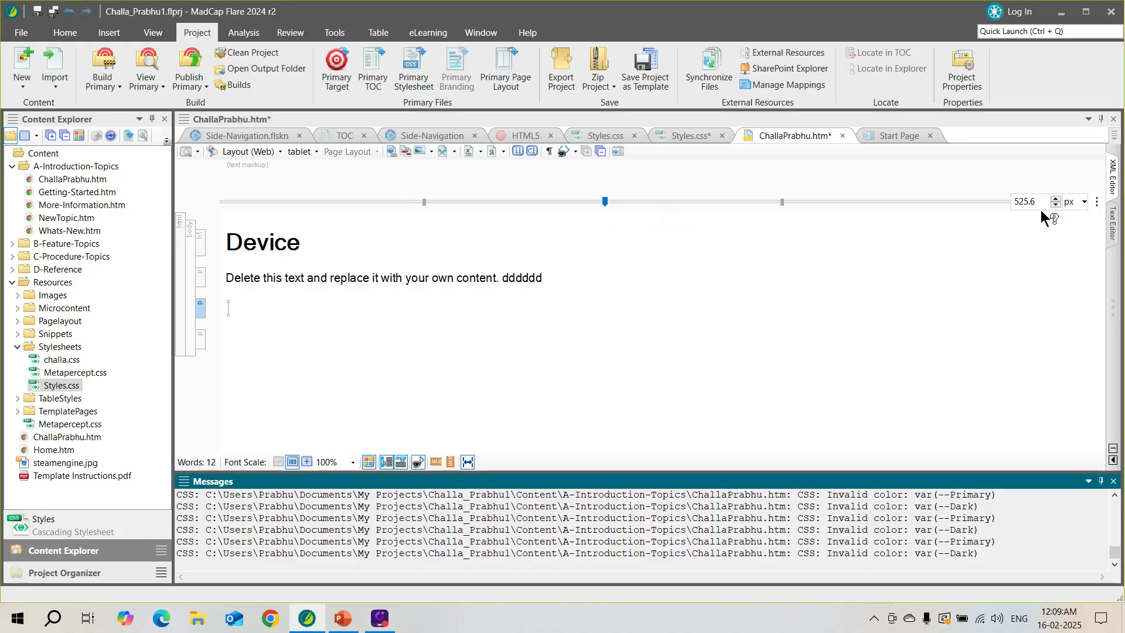
left_click(1097, 201)
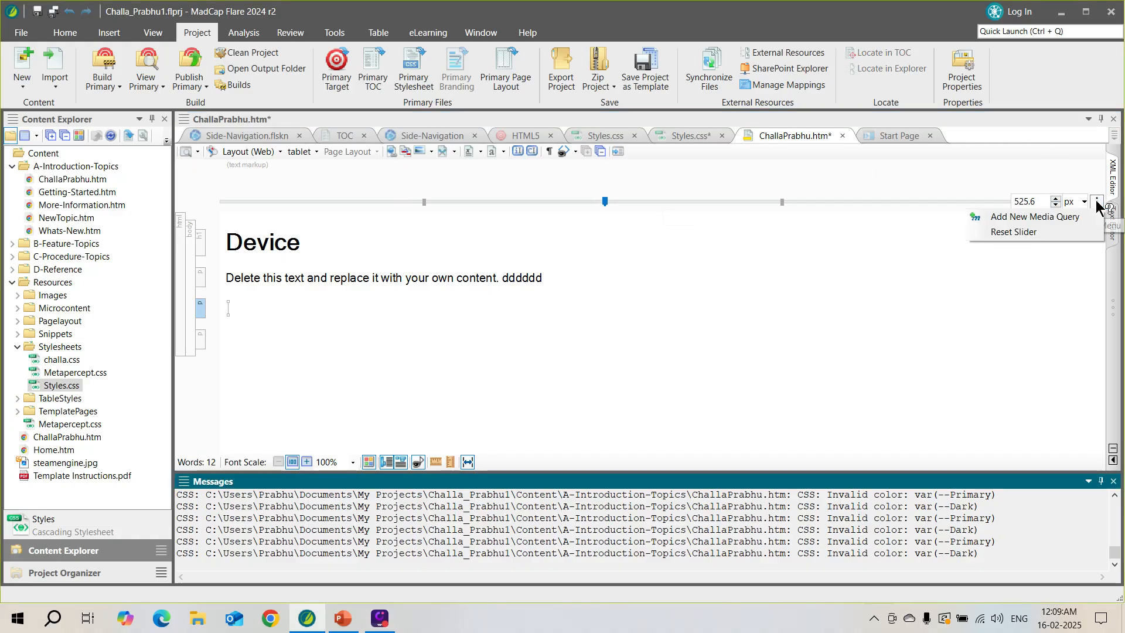
left_click(1045, 218)
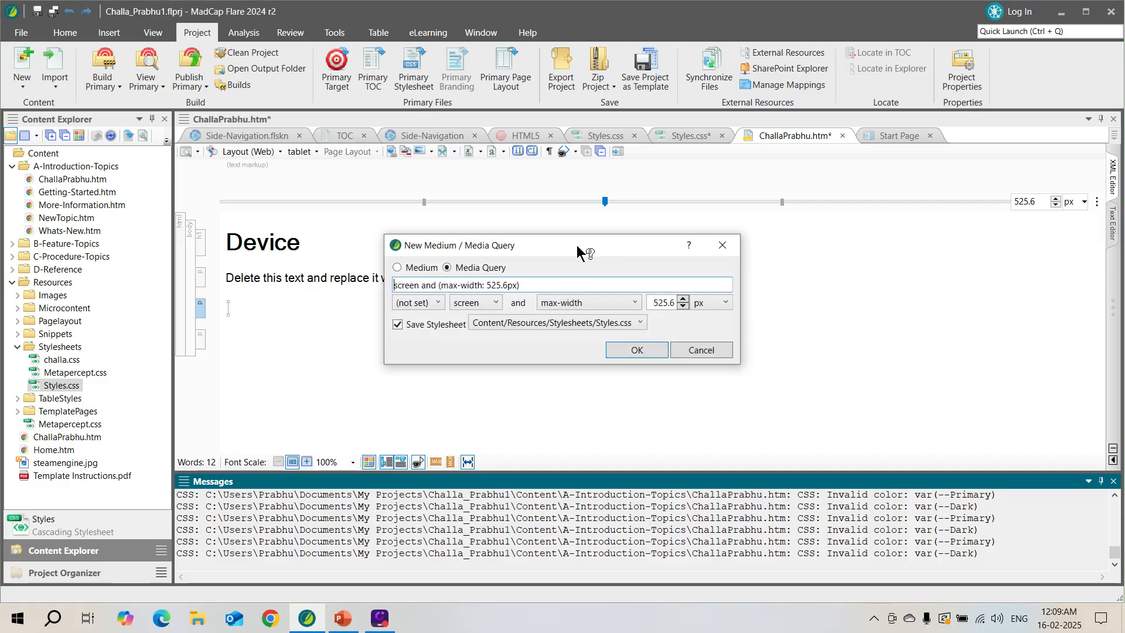
- Examine the media features and width units offered for the new media query without changing max-width or px
left_click_drag(582, 247, 676, 376)
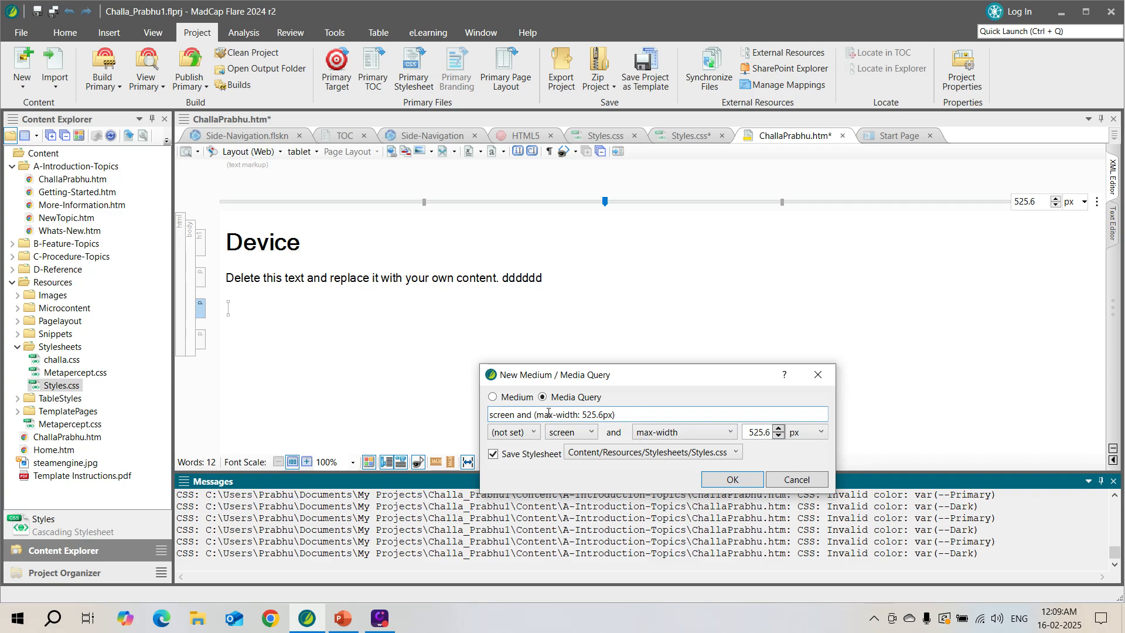
left_click(732, 431)
scroll(761, 302, "down", 3)
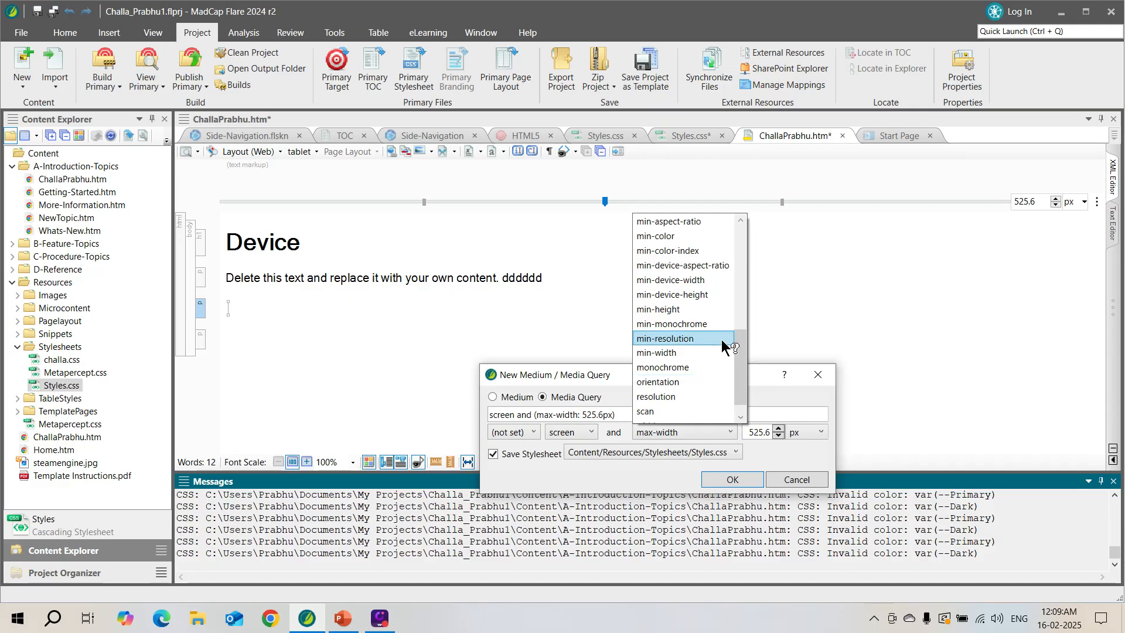
scroll(727, 339, "up", 2)
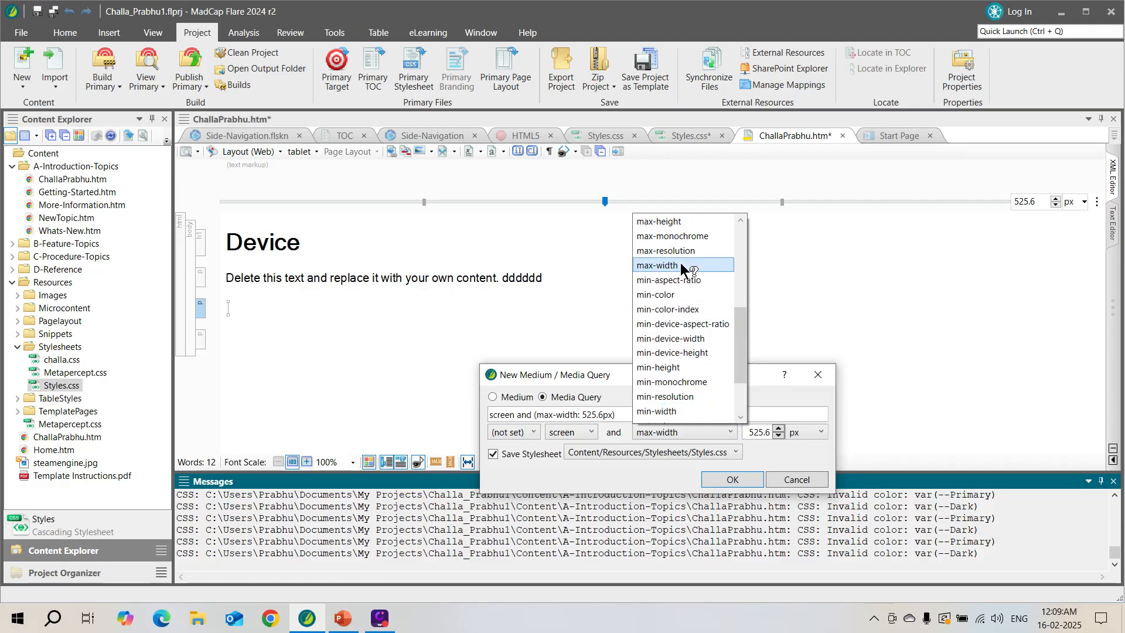
left_click(800, 281)
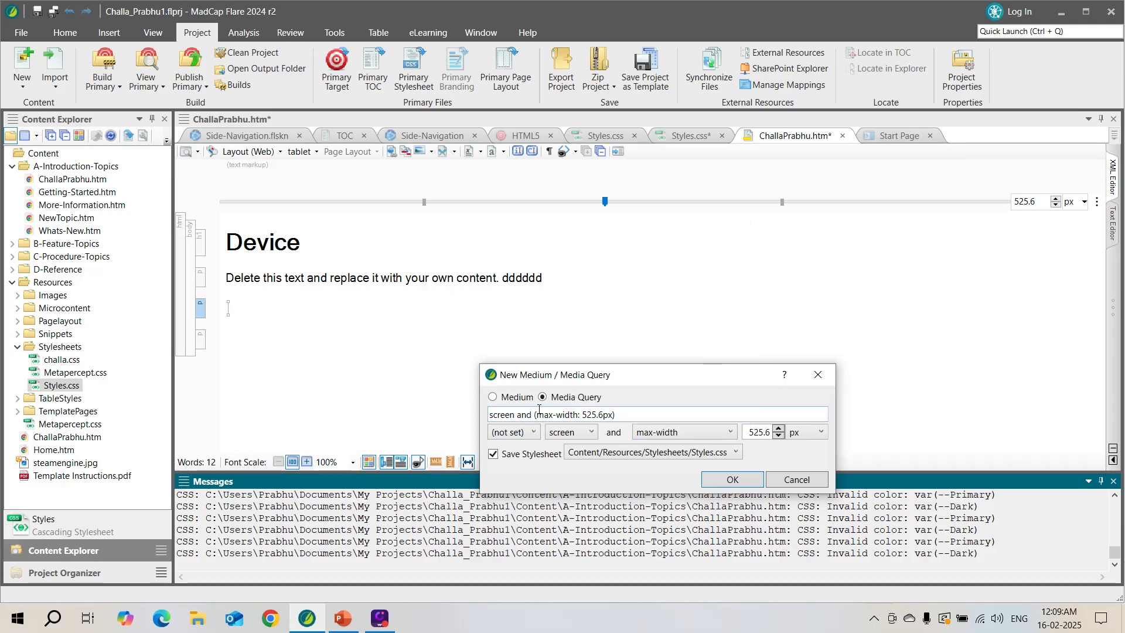
left_click(821, 431)
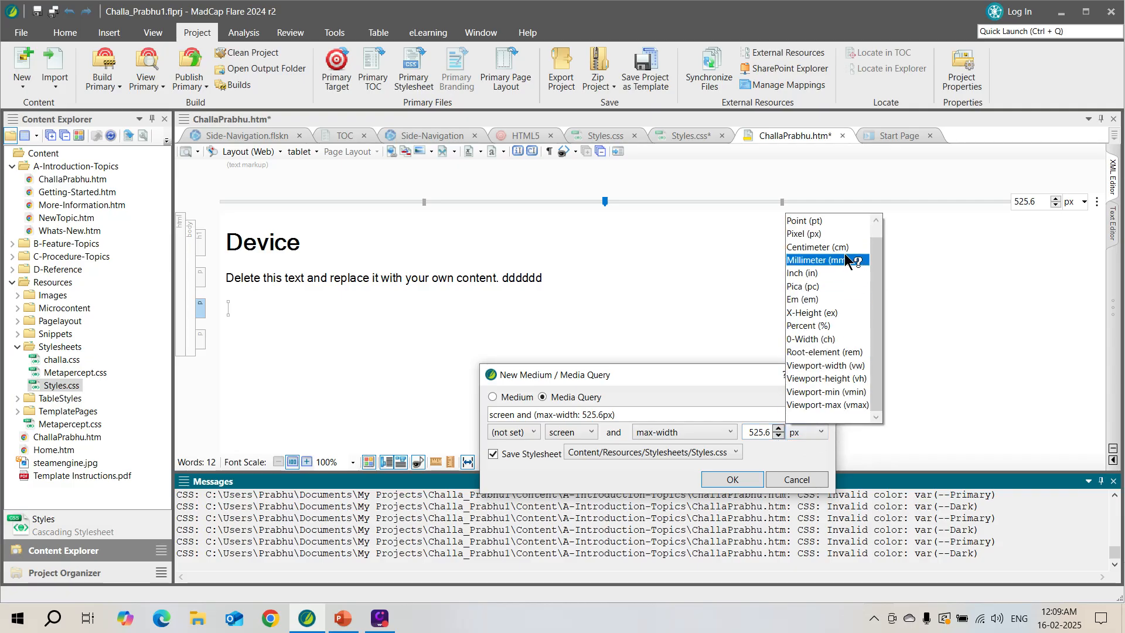
left_click(730, 268)
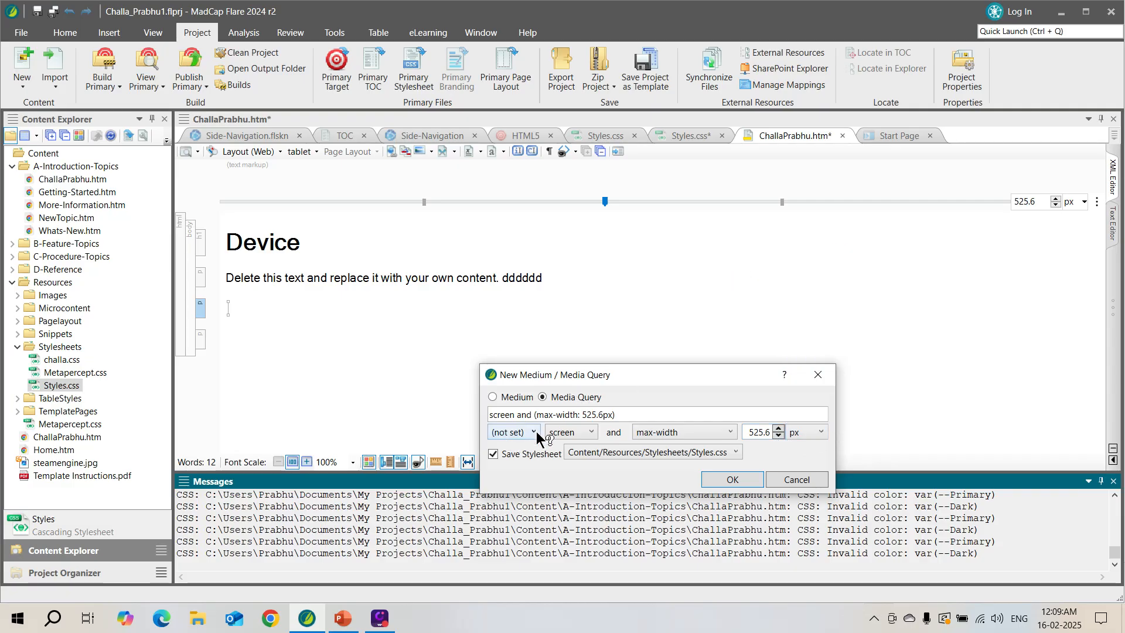